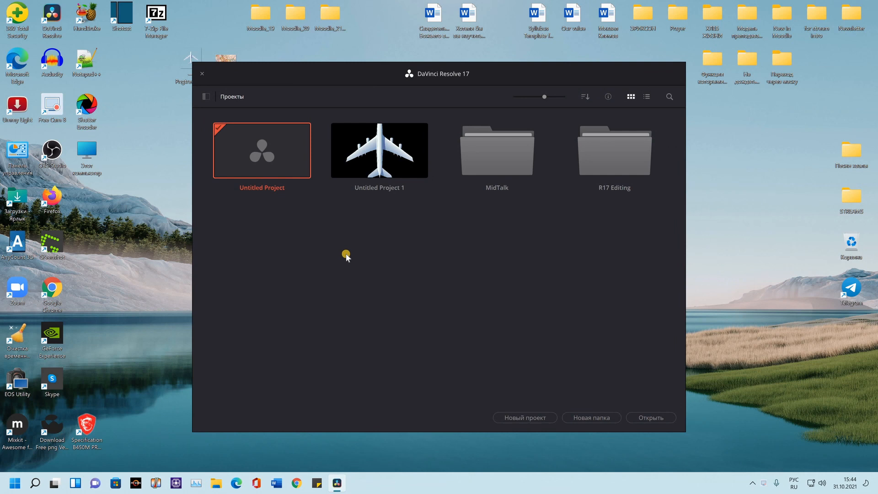
# Step: Create a new project named Untitled Project 2 and import the Europe map and flying airplane images from the desktop
pyautogui.click(520, 418)
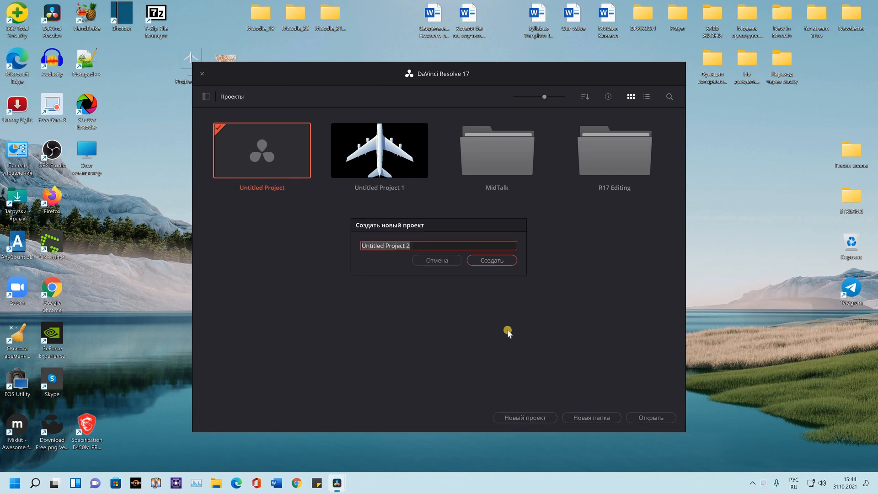
pyautogui.click(495, 266)
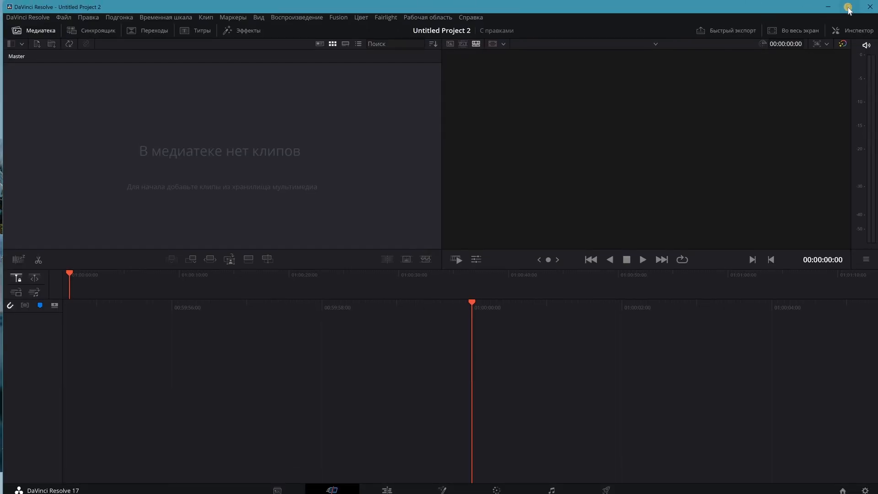
pyautogui.moveTo(848, 9)
pyautogui.click(765, 29)
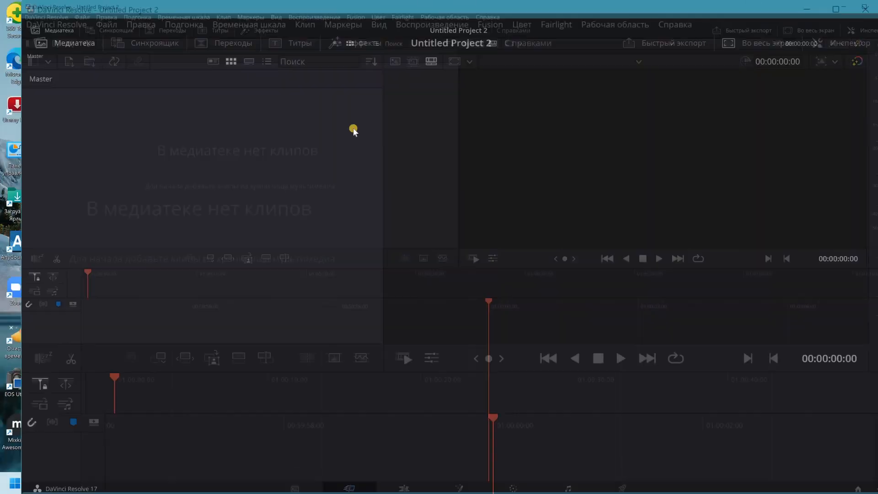
pyautogui.moveTo(173, 67); pyautogui.dragTo(348, 136)
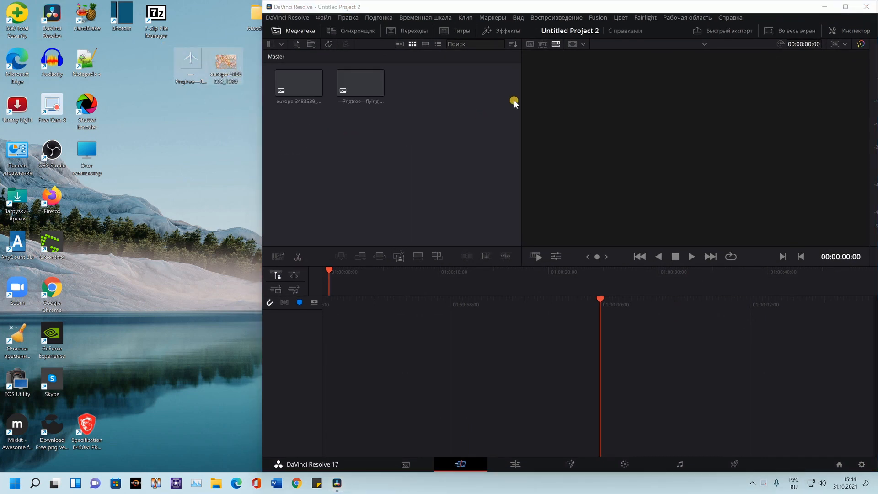
pyautogui.click(846, 6)
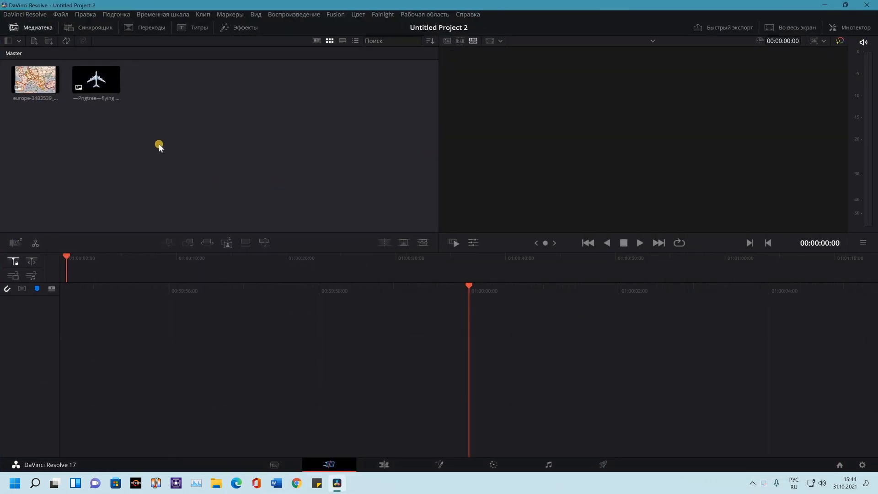
pyautogui.click(86, 89)
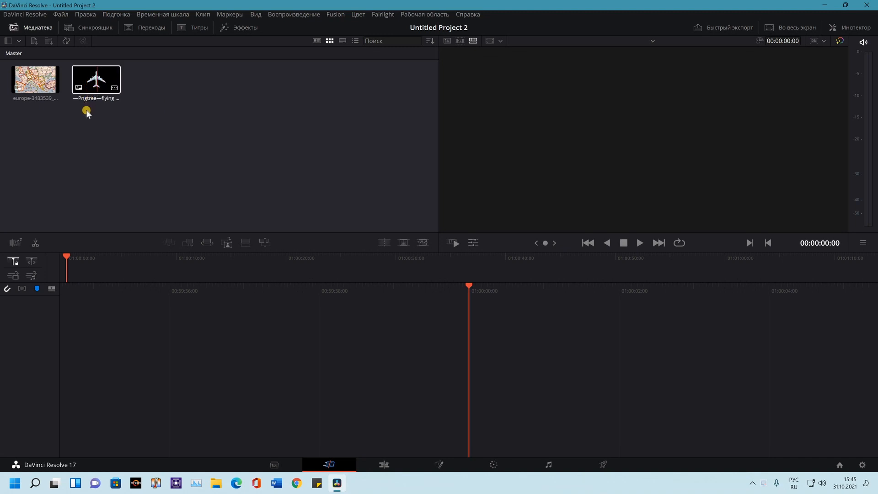
pyautogui.click(48, 114)
pyautogui.click(26, 89)
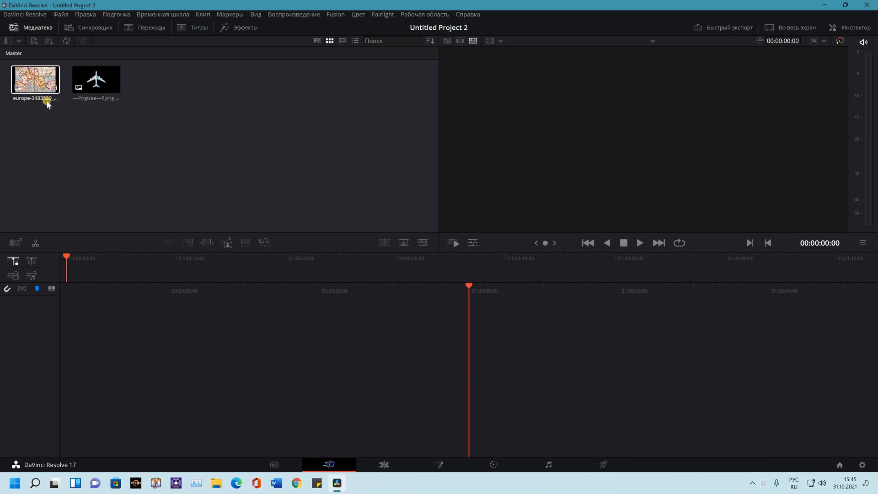
pyautogui.click(307, 187)
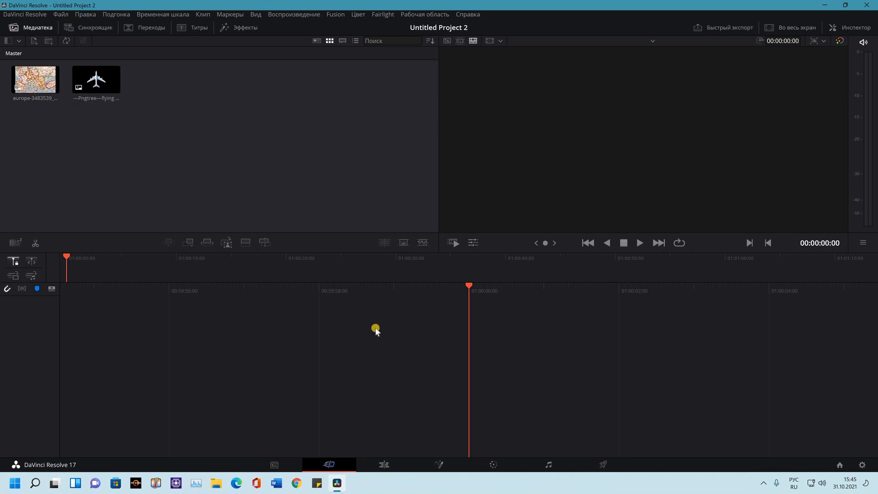
# Step: Create a Fusion composition named Fusion Composition 1 at 25 fps and place it at the start of the timeline
pyautogui.click(384, 464)
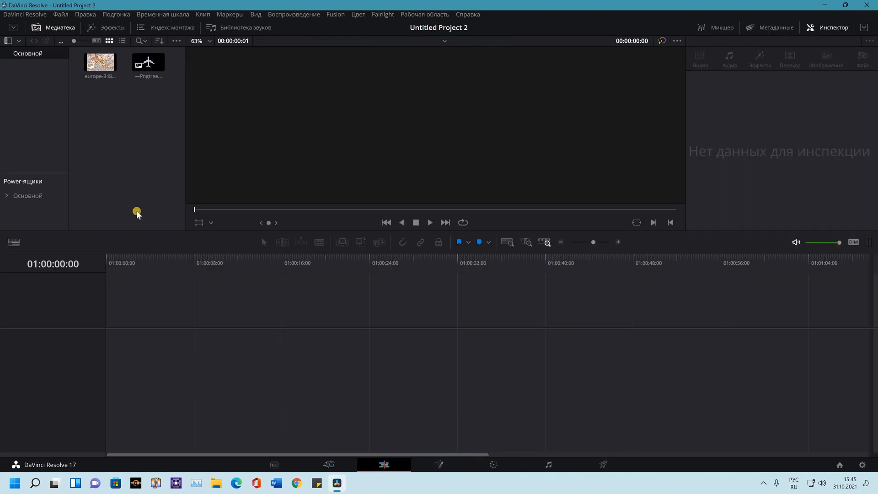
pyautogui.rightClick(113, 128)
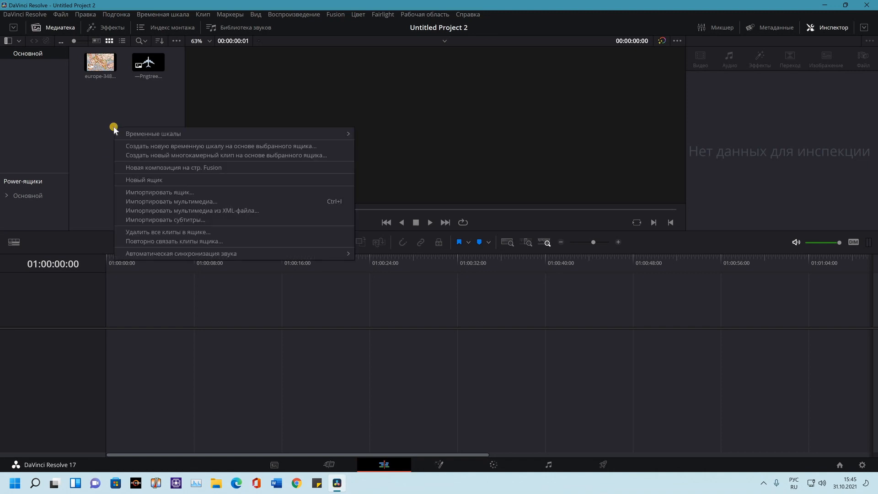
pyautogui.click(129, 168)
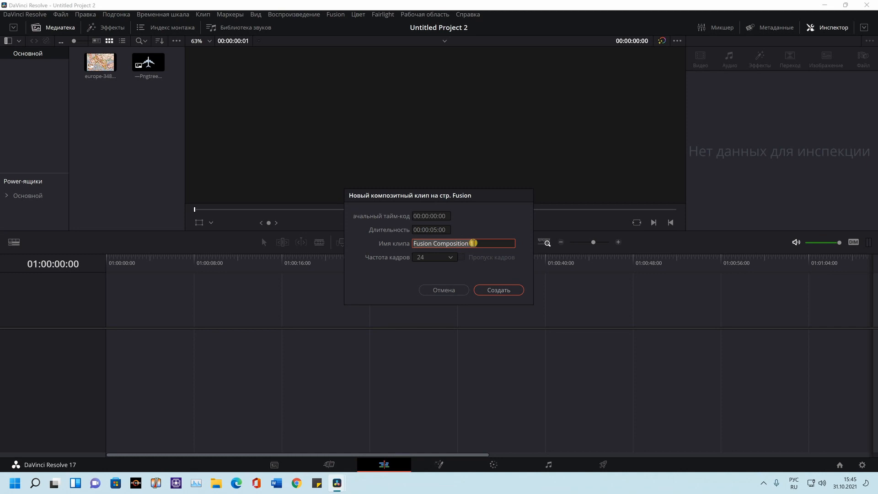
pyautogui.click(451, 258)
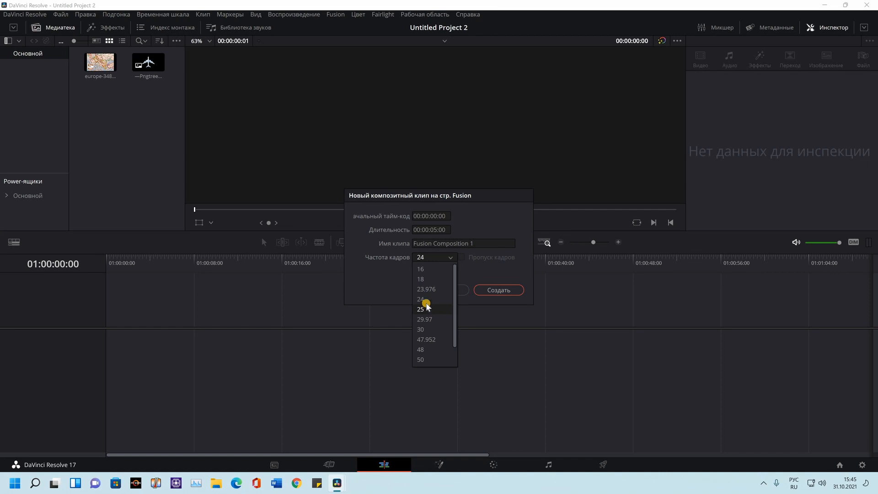
pyautogui.click(432, 309)
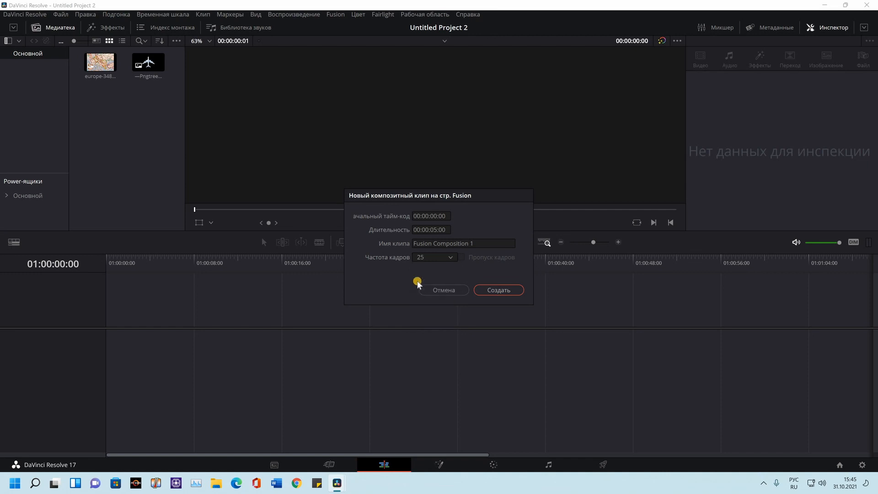
pyautogui.click(498, 291)
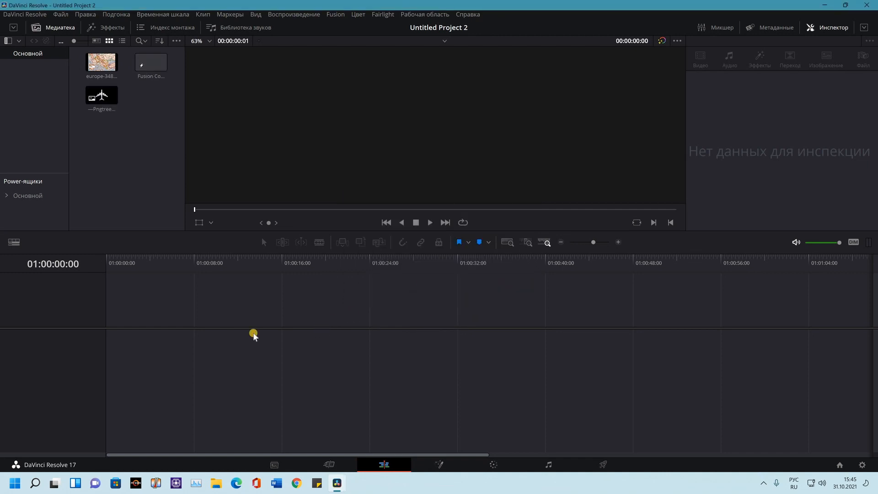
pyautogui.doubleClick(154, 67)
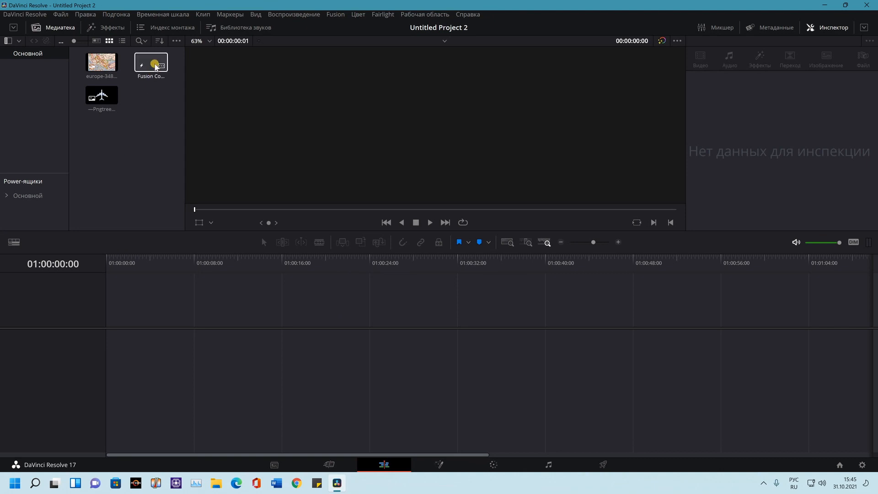
pyautogui.moveTo(155, 67); pyautogui.dragTo(107, 358)
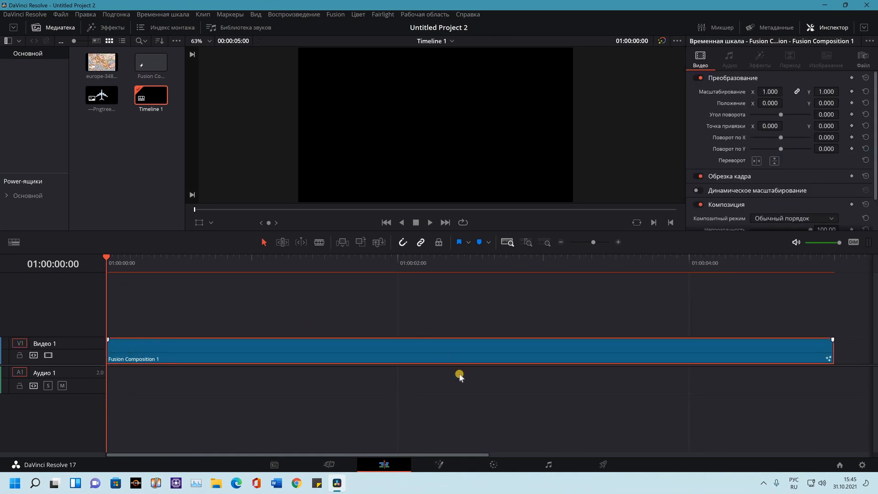
# Step: Open the composition on the Fusion page and make room by moving MediaOut1 aside and enlarging the node area
pyautogui.click(440, 464)
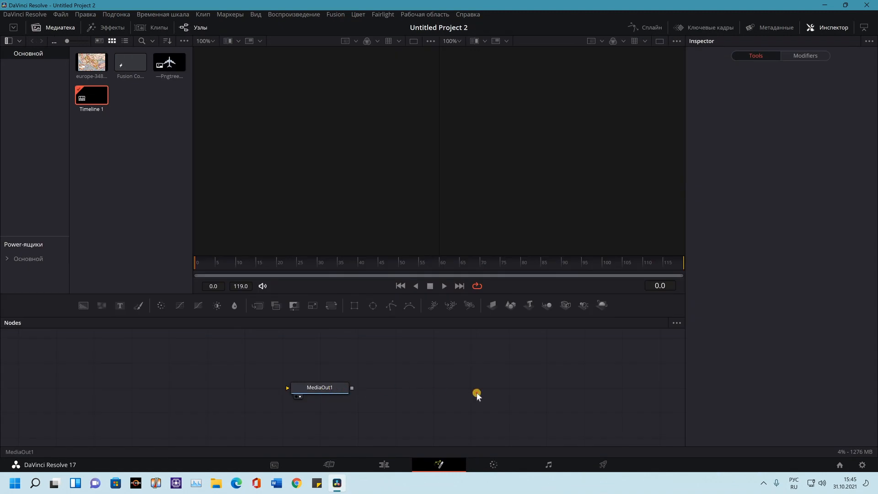
pyautogui.click(511, 393)
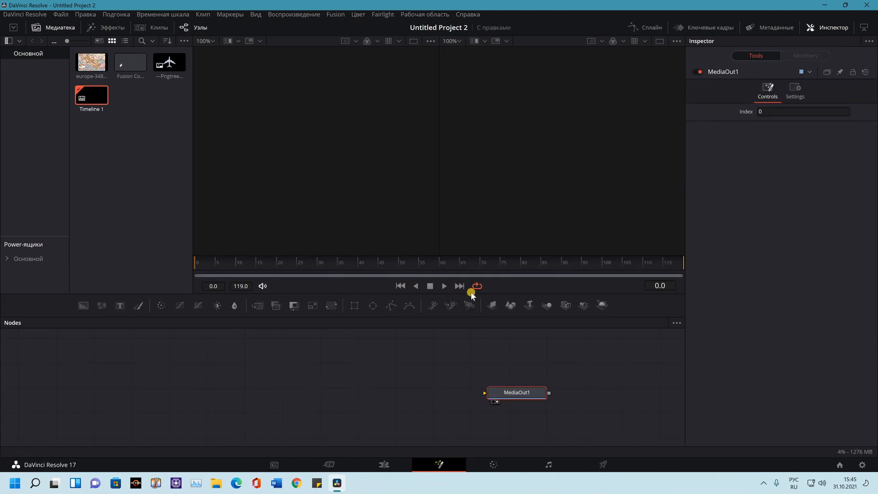
pyautogui.moveTo(470, 294); pyautogui.dragTo(463, 218)
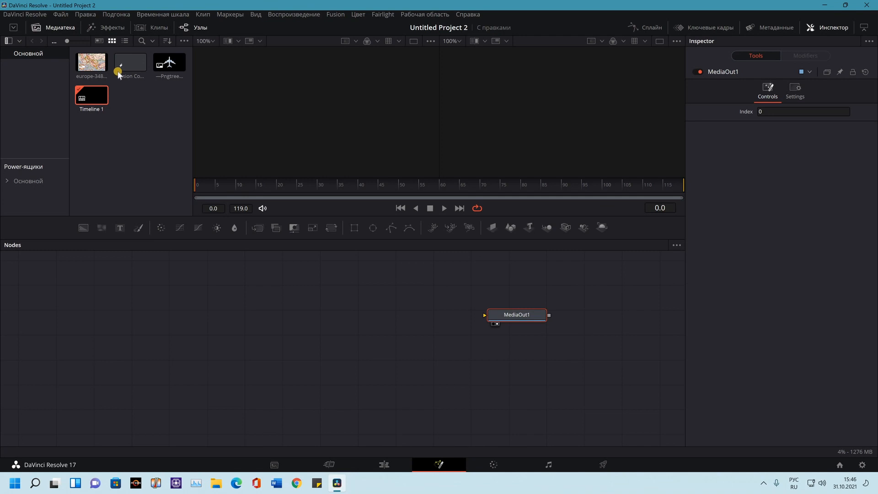
# Step: Add the Europe map image to the node graph and rename its node карта
pyautogui.moveTo(96, 66); pyautogui.dragTo(146, 384)
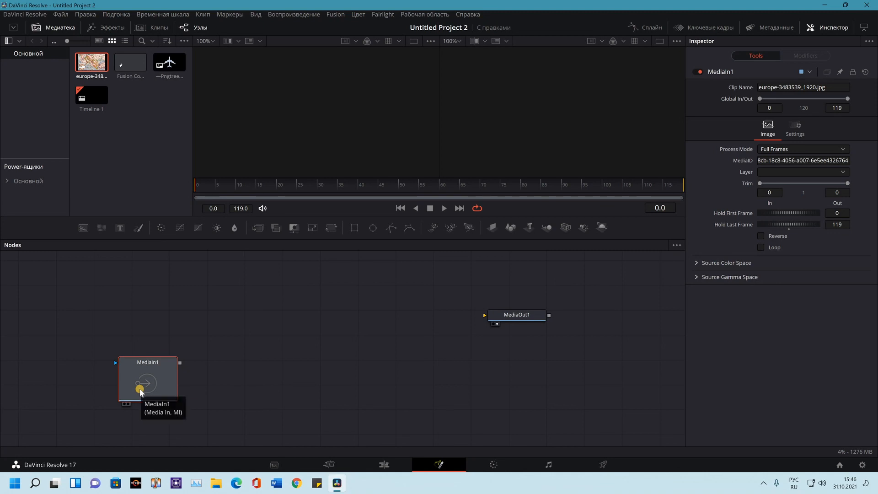
pyautogui.press('F2')
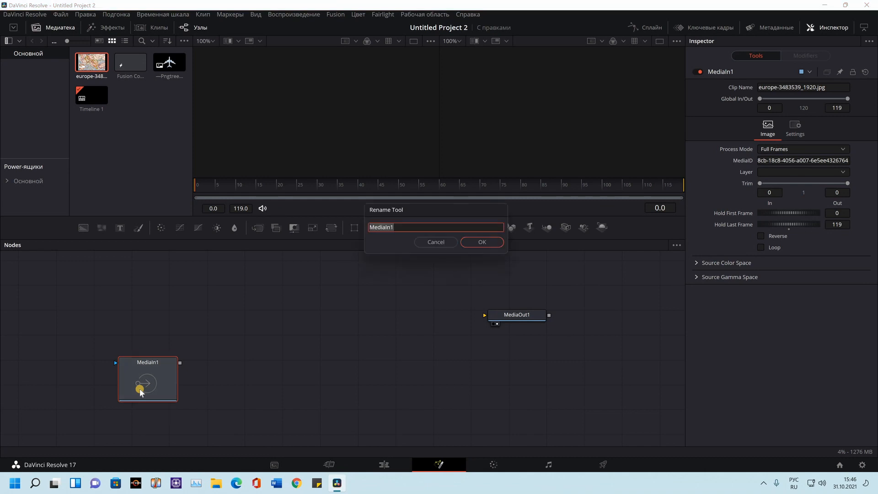
pyautogui.press('BackSpace')
pyautogui.press('Return')
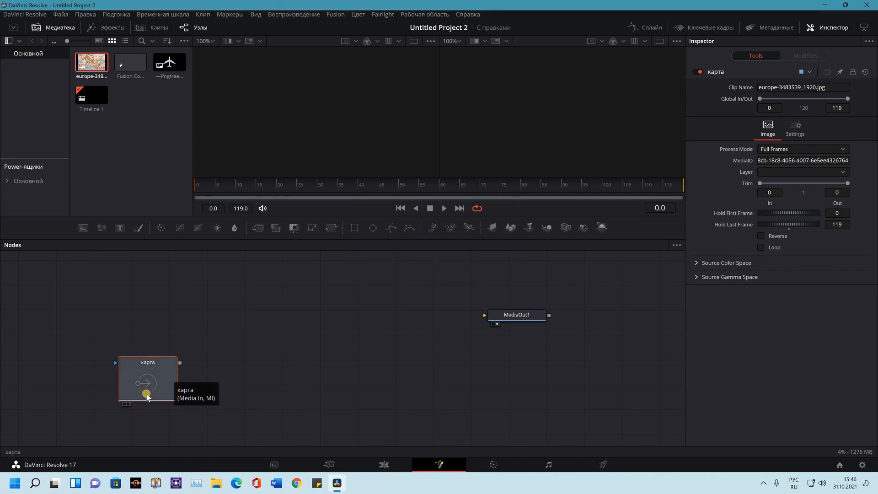
# Step: Show the карта node in the first viewer and connect its output to MediaOut1, placing it level with the output node
pyautogui.click(126, 405)
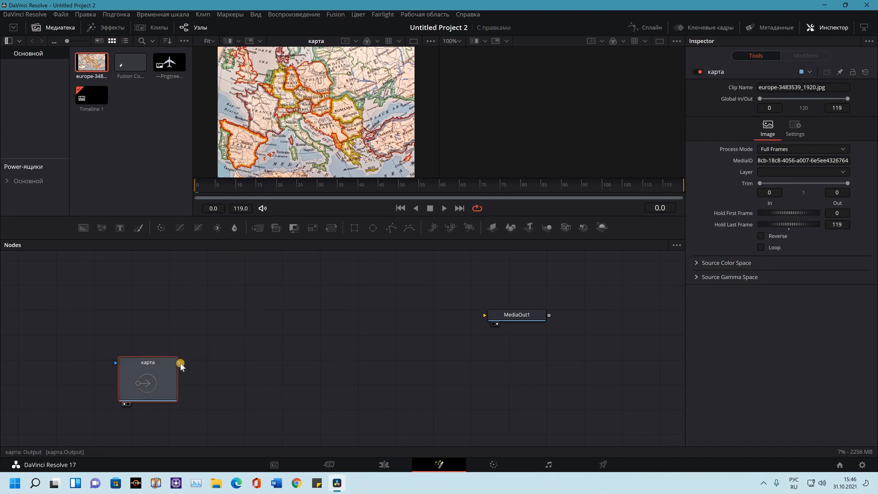
pyautogui.moveTo(192, 362); pyautogui.dragTo(484, 315)
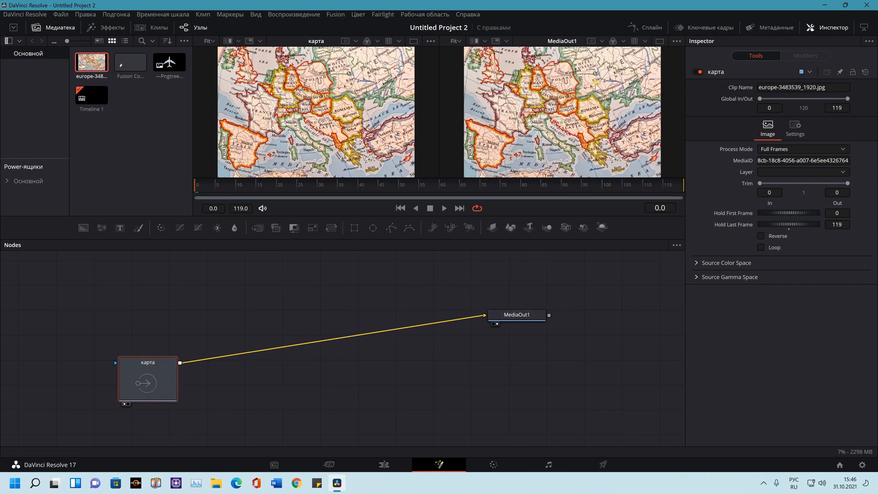
pyautogui.moveTo(155, 372); pyautogui.dragTo(125, 332)
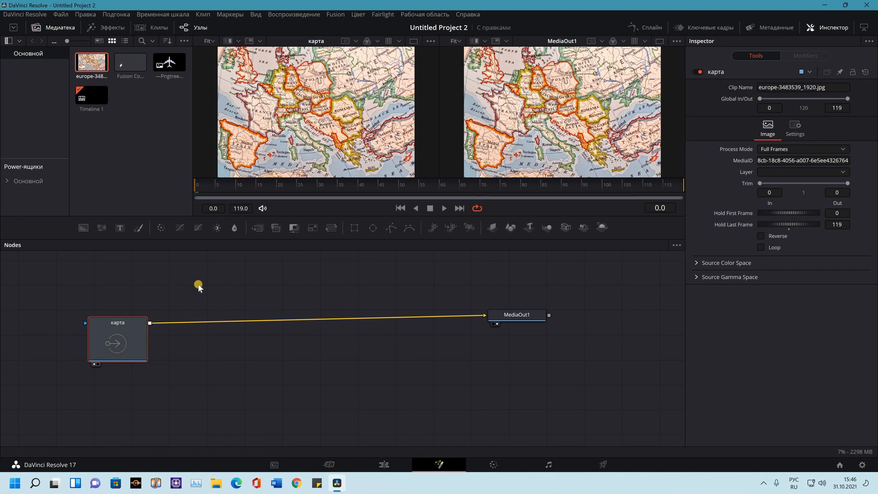
# Step: Insert a Resize node between карта and MediaOut1 and enable Auto Resolution on it
pyautogui.click(311, 231)
pyautogui.click(192, 323)
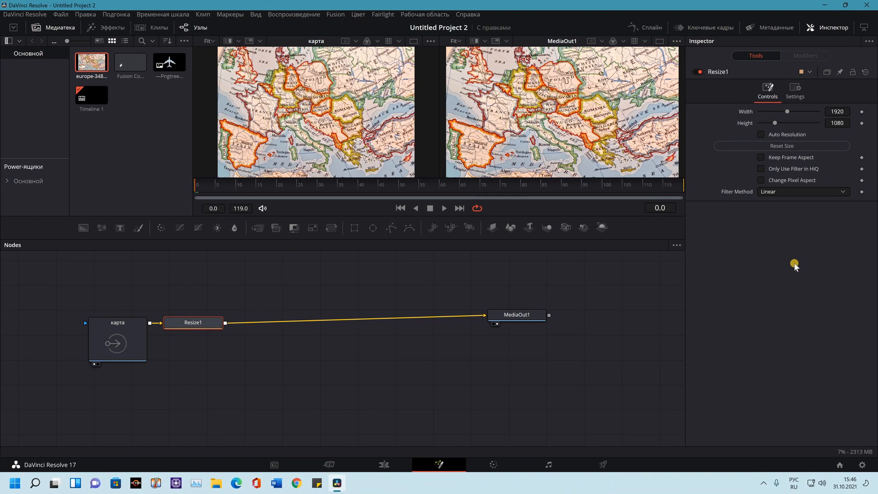
pyautogui.click(762, 134)
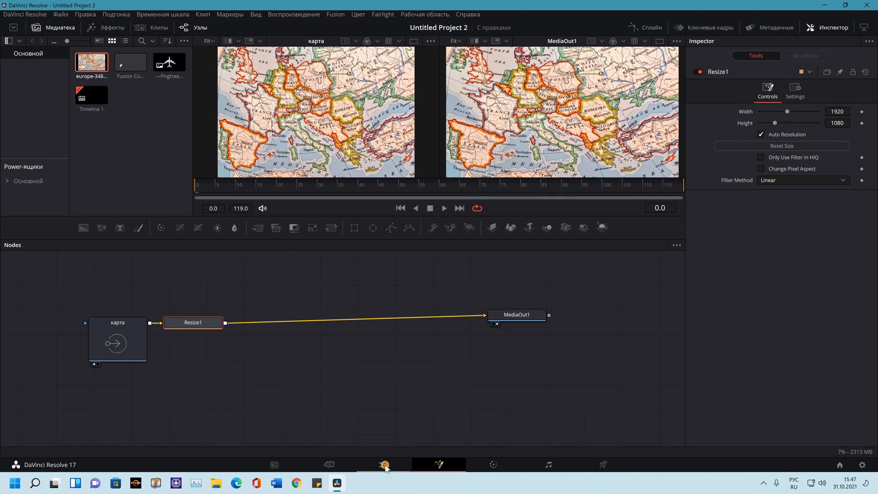
# Step: Check the map's framing on the Edit page and align MediaOut1 with the Resize1 node in the Fusion graph
pyautogui.click(384, 465)
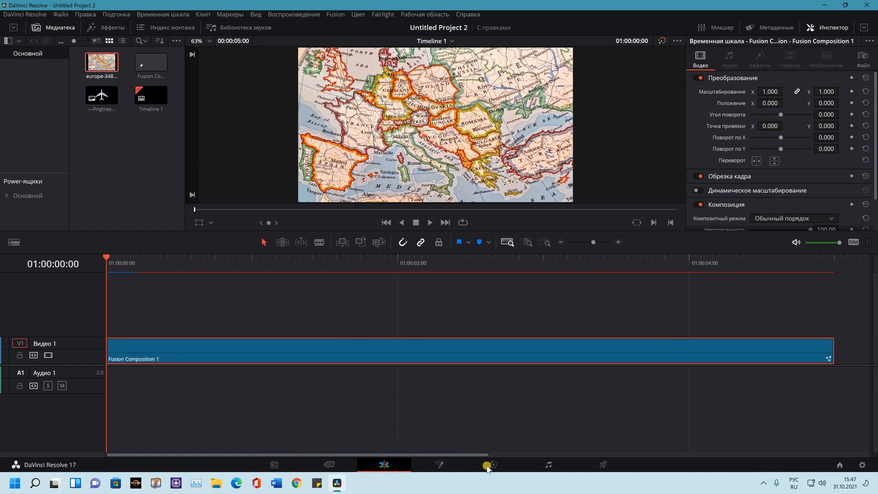
pyautogui.click(440, 464)
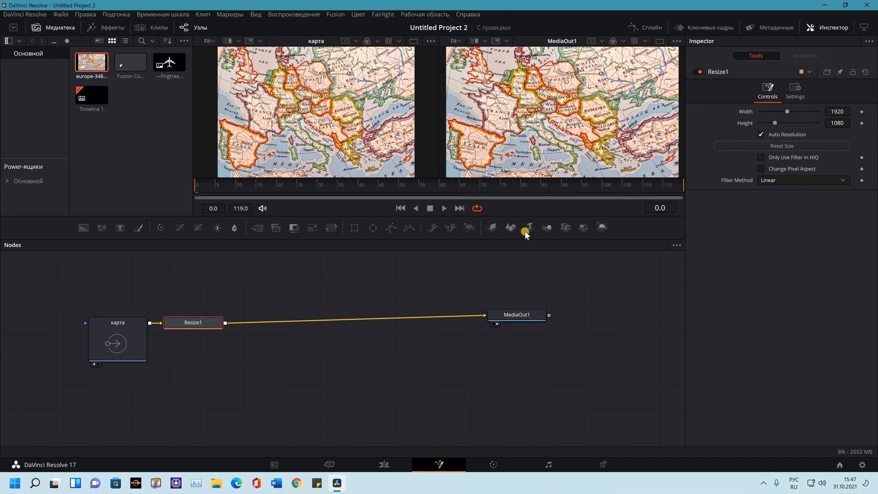
pyautogui.moveTo(530, 311); pyautogui.dragTo(531, 319)
pyautogui.click(530, 318)
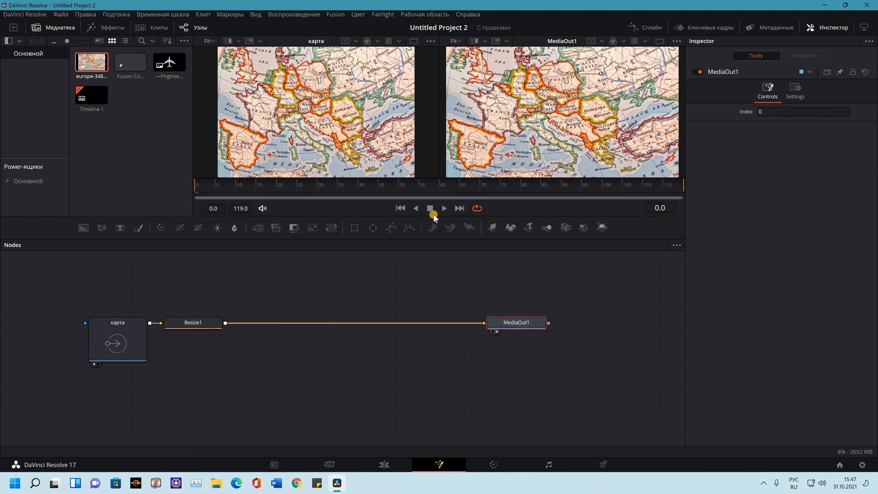
# Step: Add a Color Corrector node after Resize1 and reduce the map's saturation to 0.27, keeping hue at 0.0
pyautogui.click(168, 322)
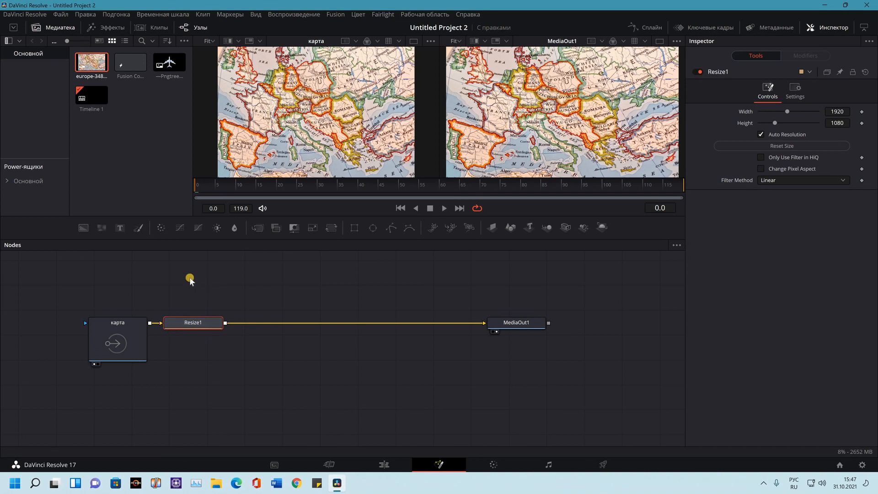
pyautogui.click(159, 227)
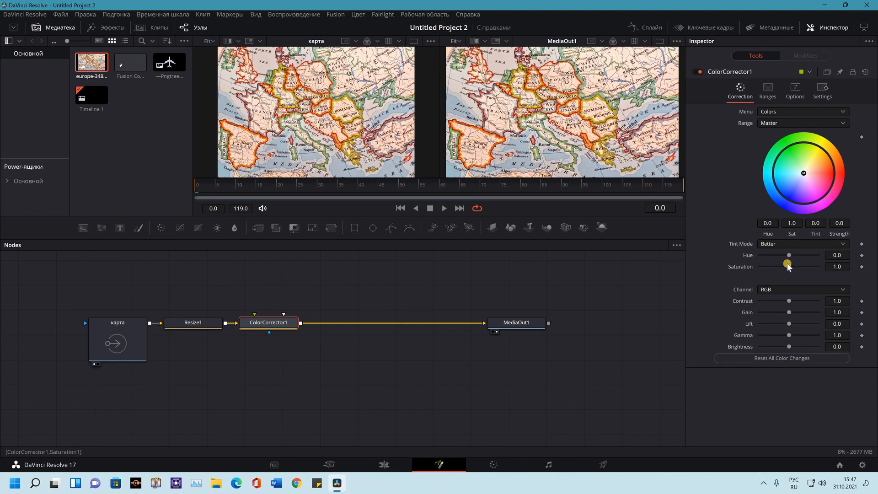
pyautogui.moveTo(789, 270)
pyautogui.mouseDown()
pyautogui.moveTo(774, 269)
pyautogui.moveTo(793, 259)
pyautogui.mouseUp()
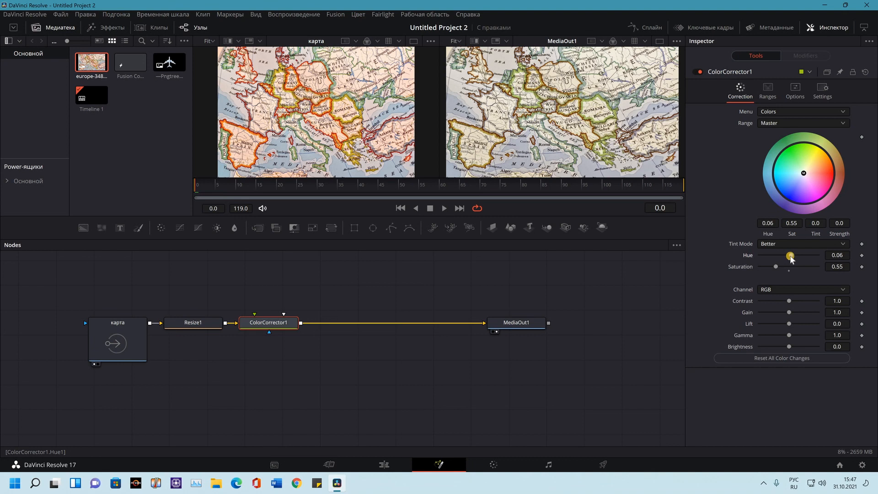
pyautogui.moveTo(789, 259); pyautogui.dragTo(790, 260)
pyautogui.moveTo(791, 257); pyautogui.dragTo(767, 269)
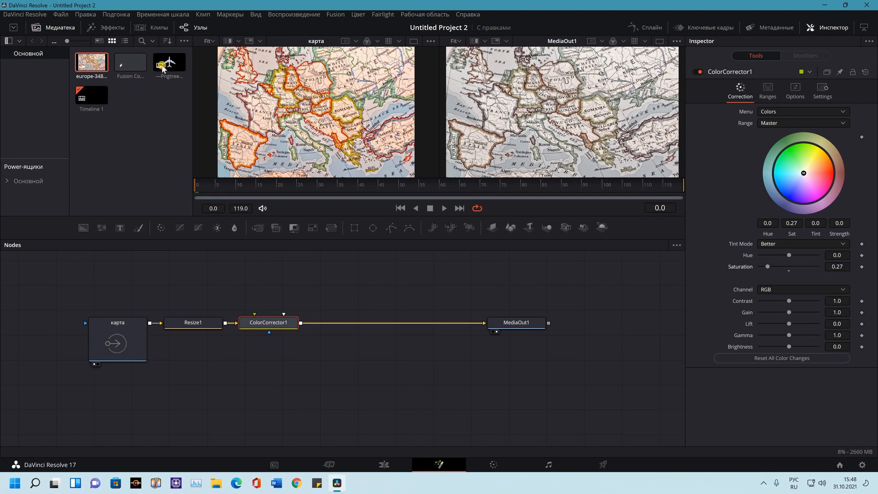
# Step: Add the flying airplane PNG to the Fusion graph as a new node above карта and rename it самолет
pyautogui.moveTo(169, 62); pyautogui.dragTo(98, 279)
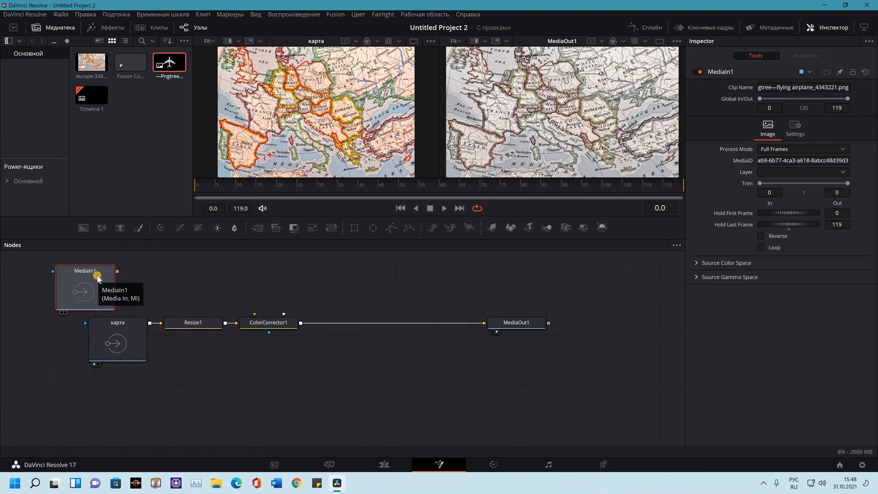
pyautogui.press('F2')
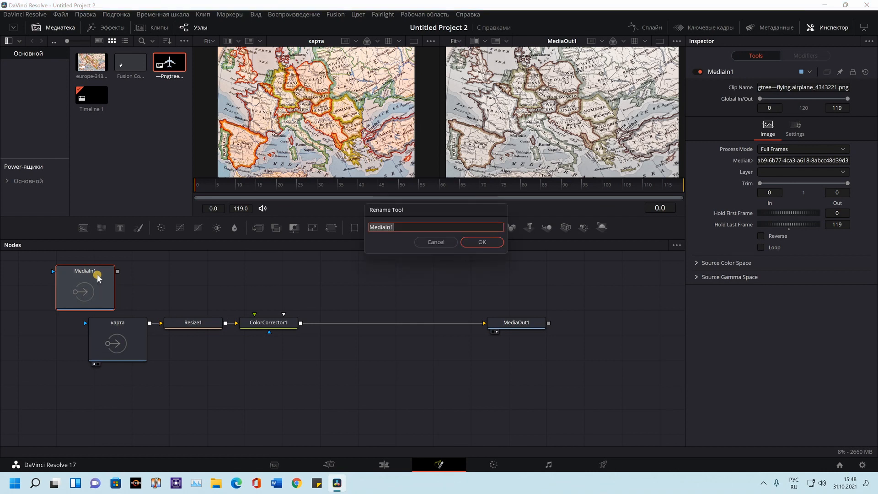
pyautogui.press('BackSpace')
pyautogui.click(469, 245)
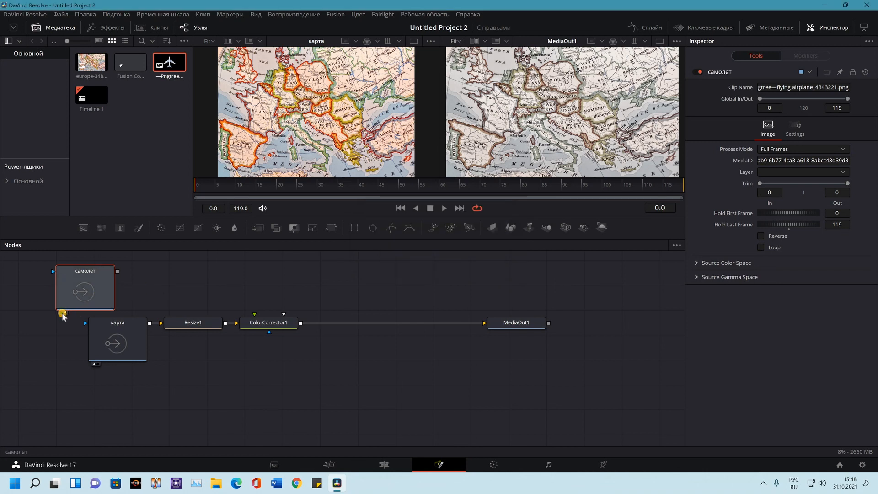
# Step: Show the самолет node in the first viewer only, leaving the second viewer empty
pyautogui.click(63, 314)
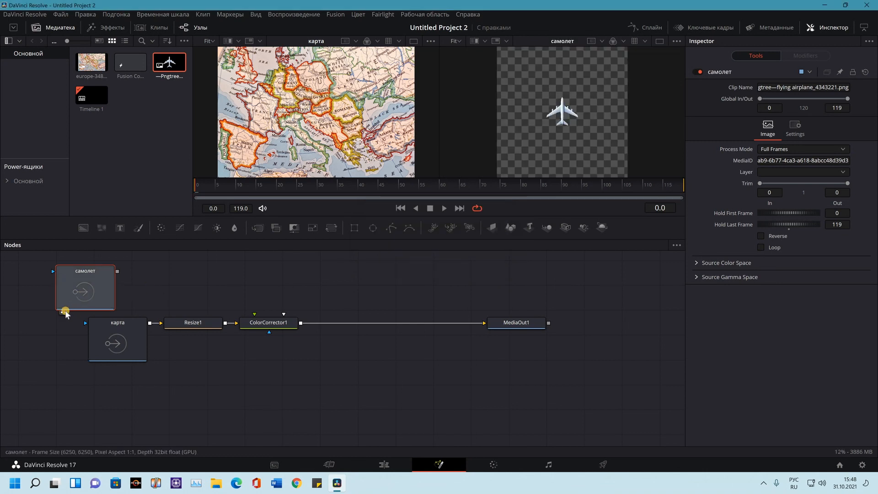
pyautogui.click(66, 313)
pyautogui.click(66, 313)
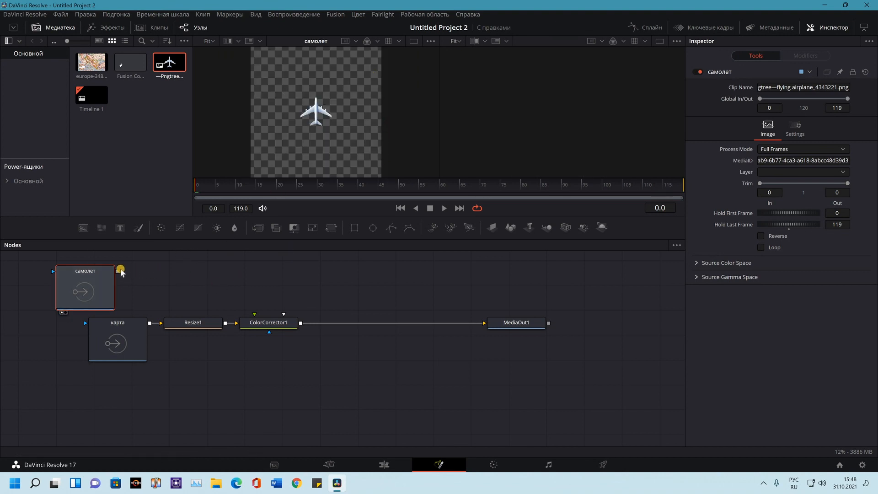
# Step: Merge the самолет node over the ColorCorrector1 output and tidy the graph with самолет directly above карта
pyautogui.moveTo(117, 272); pyautogui.dragTo(301, 327)
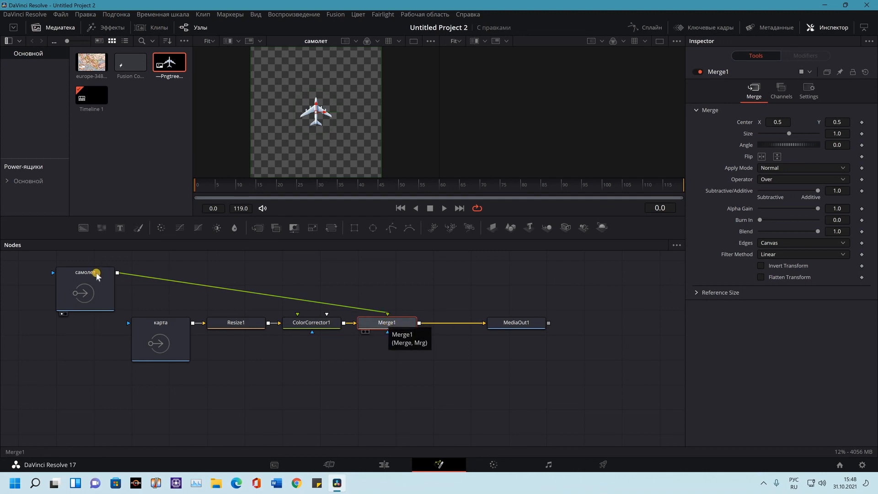
pyautogui.moveTo(97, 275); pyautogui.dragTo(187, 275)
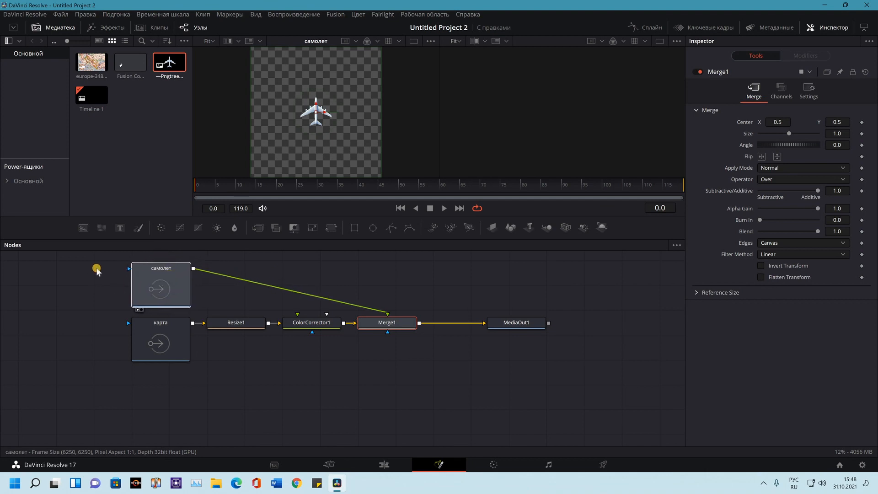
pyautogui.moveTo(96, 265); pyautogui.dragTo(581, 365)
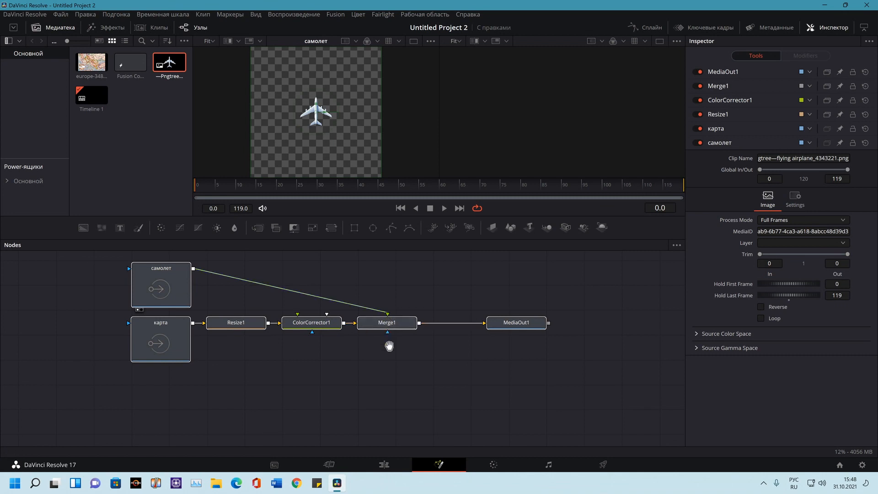
pyautogui.moveTo(389, 346); pyautogui.dragTo(390, 370)
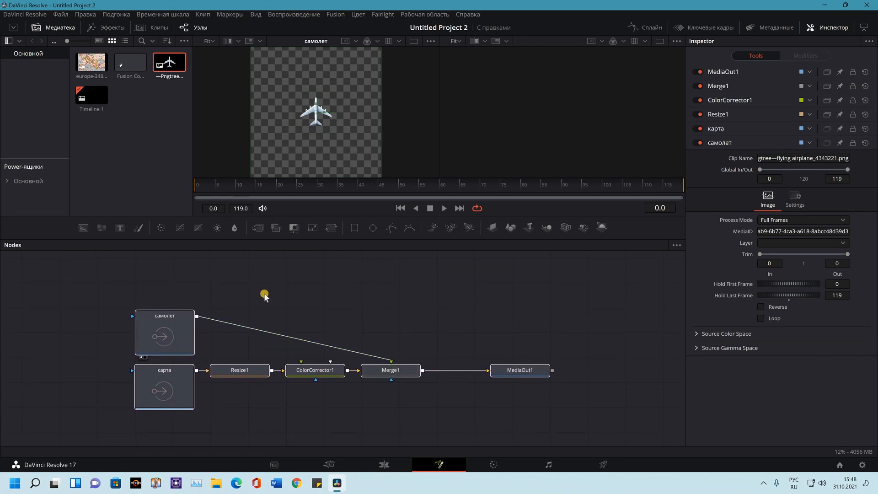
pyautogui.click(342, 299)
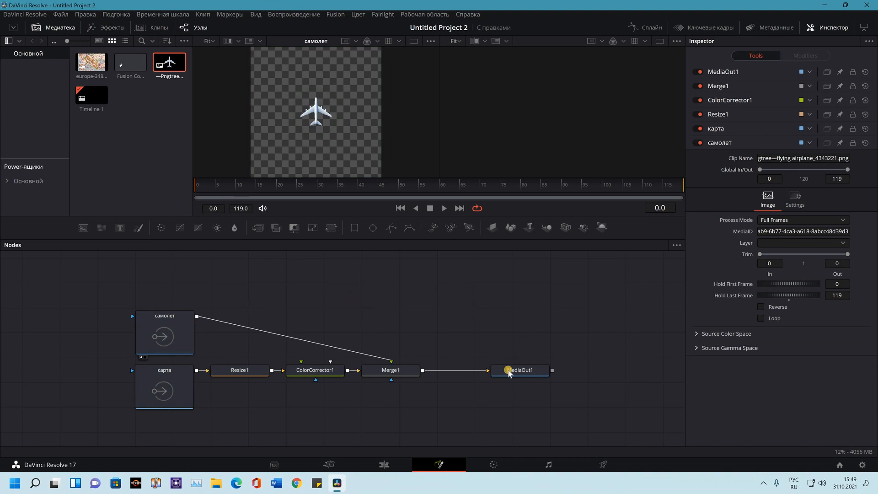
# Step: Show the MediaOut1 node in the second viewer
pyautogui.click(507, 373)
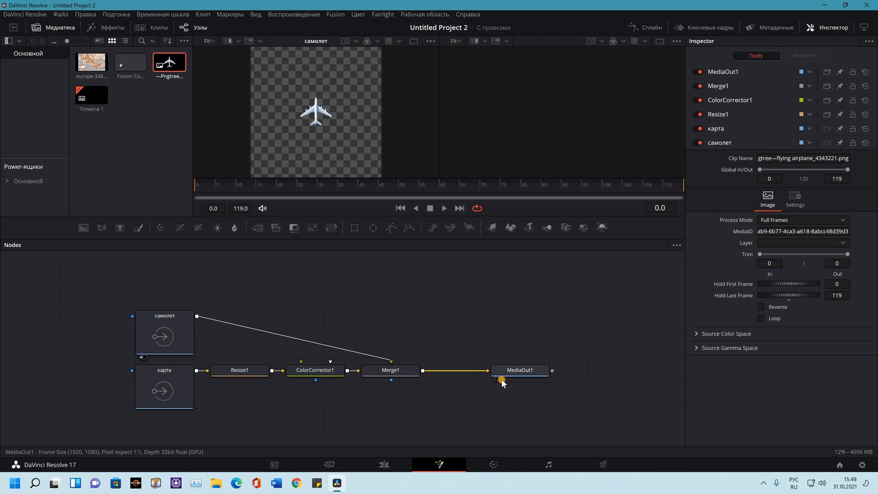
pyautogui.click(500, 380)
pyautogui.click(519, 331)
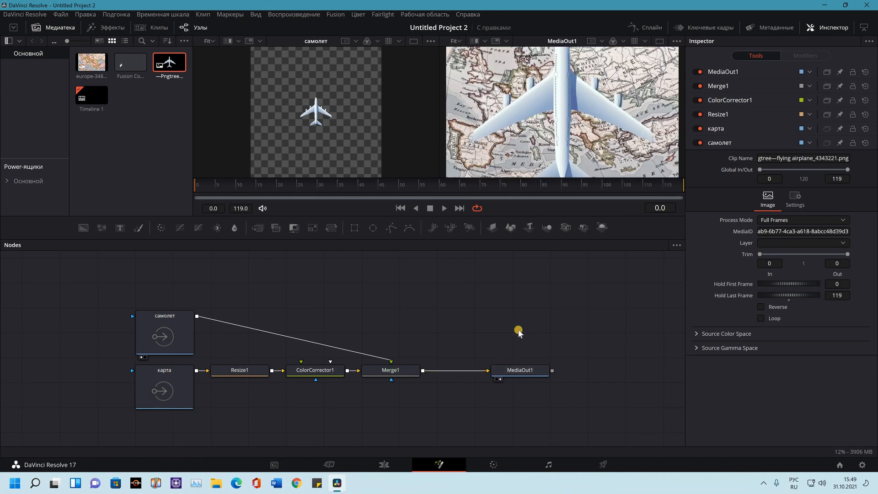
pyautogui.click(499, 371)
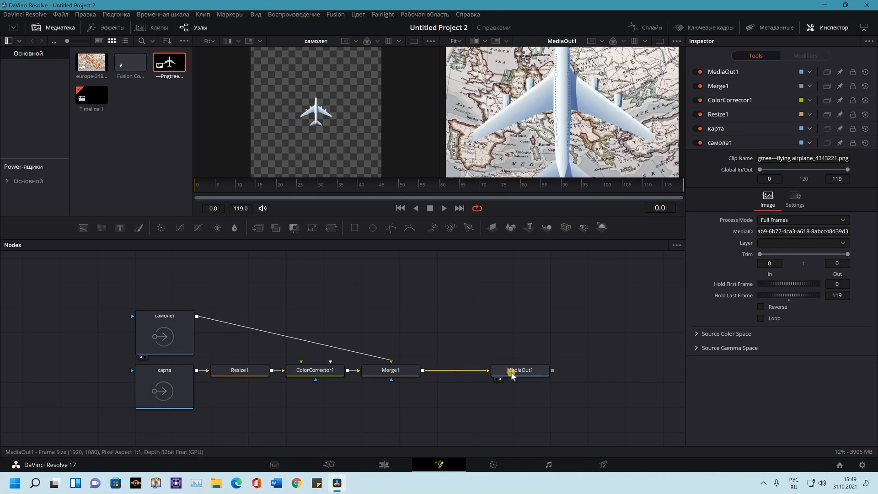
pyautogui.click(510, 358)
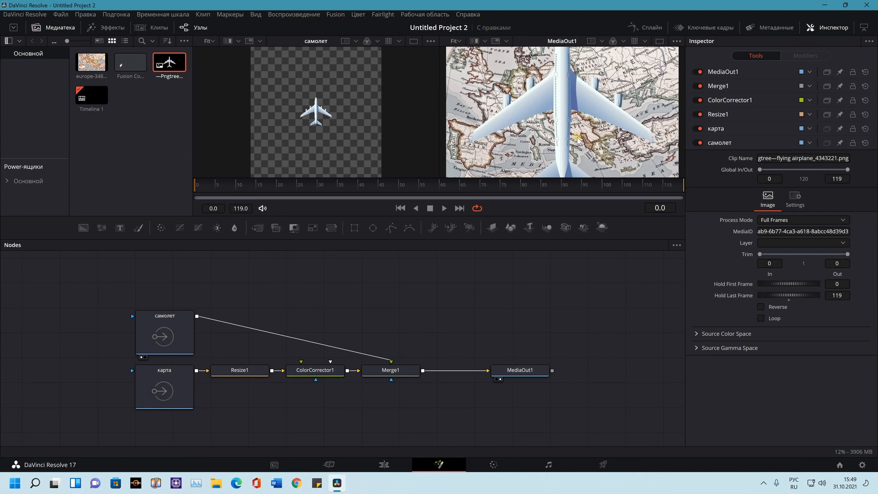
# Step: Add a Transform node after самолет and set its size to 0.23 and its angle to -62.6
pyautogui.click(157, 334)
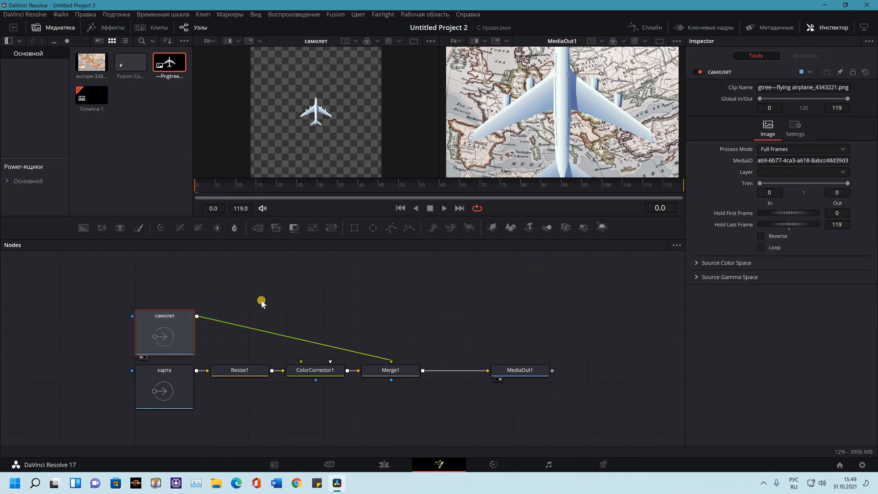
pyautogui.click(331, 229)
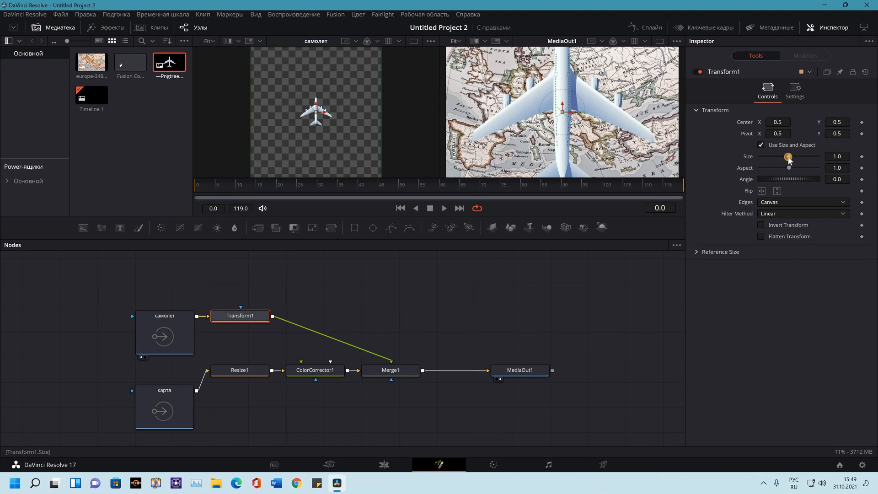
pyautogui.moveTo(788, 158); pyautogui.dragTo(775, 200)
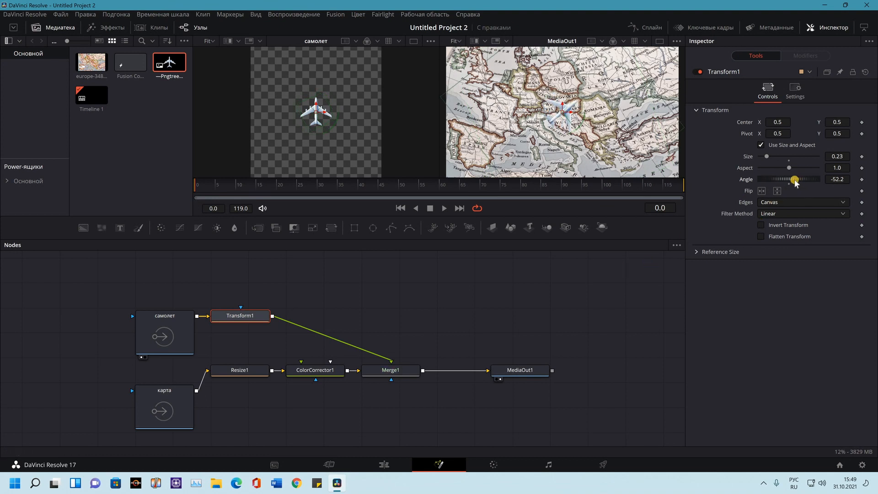
pyautogui.moveTo(798, 180); pyautogui.dragTo(796, 187)
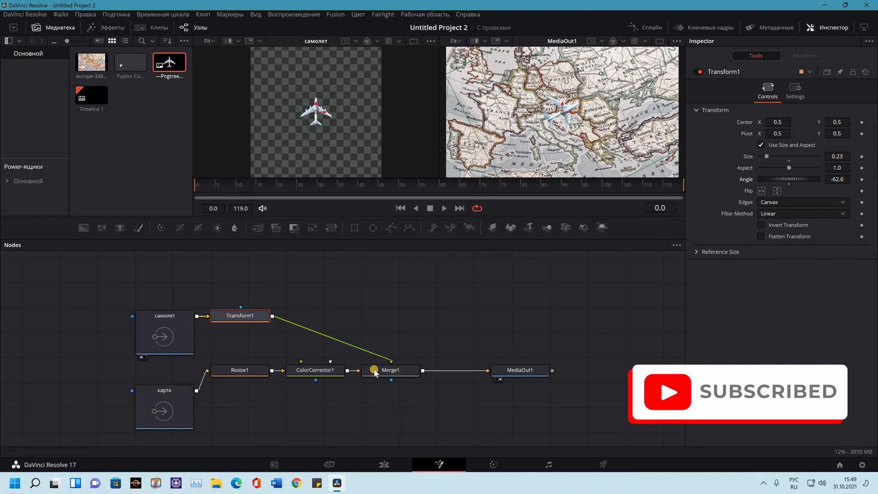
# Step: Keyframe Merge1's Center from about X 0.085, Y 0.164 at frame 0 to about X 0.923, Y 0.794 at frame 119
pyautogui.click(374, 371)
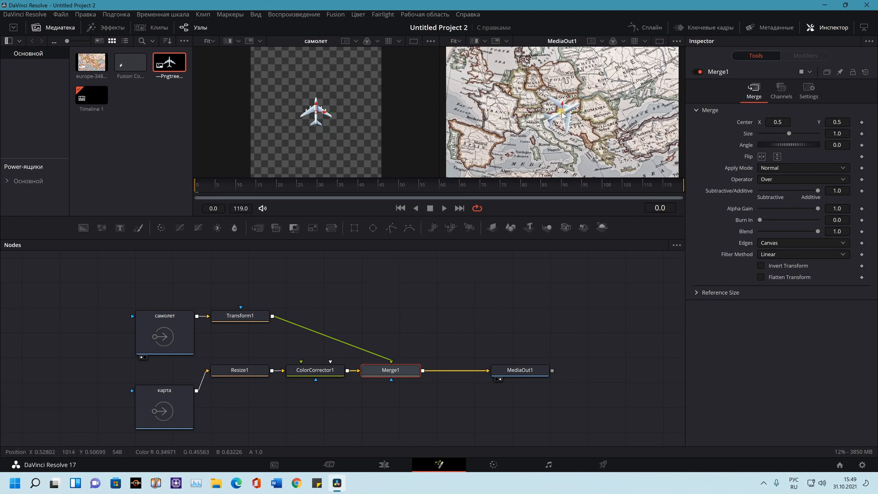
pyautogui.moveTo(562, 109); pyautogui.dragTo(463, 159)
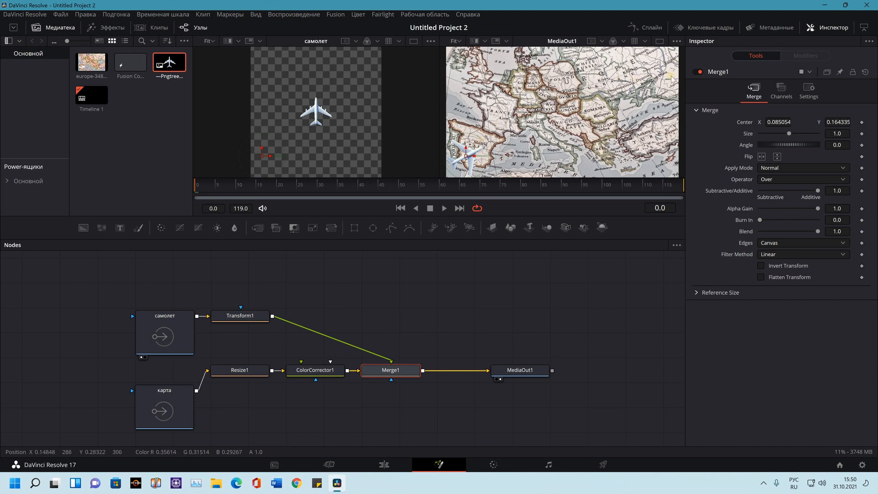
pyautogui.click(862, 122)
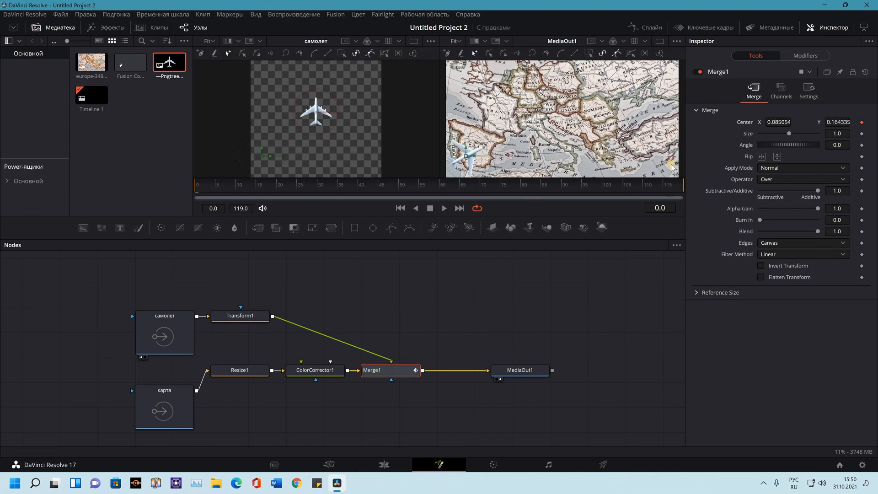
pyautogui.click(681, 185)
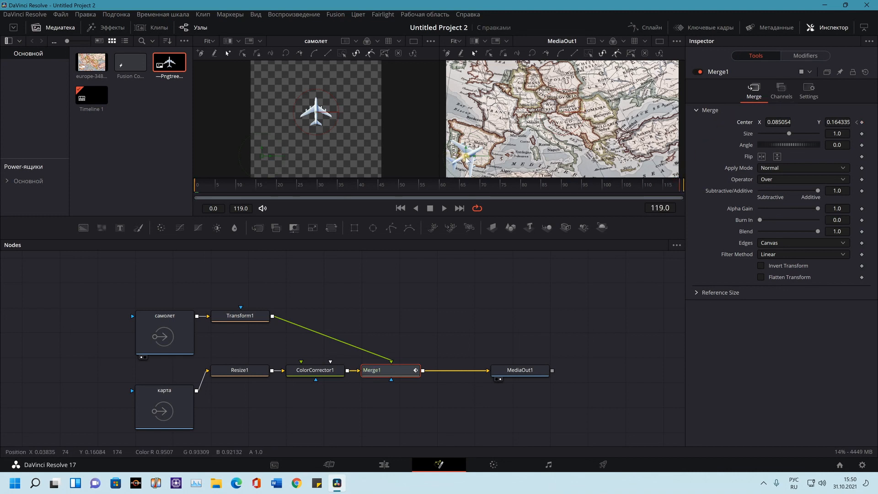
pyautogui.moveTo(465, 159); pyautogui.dragTo(661, 75)
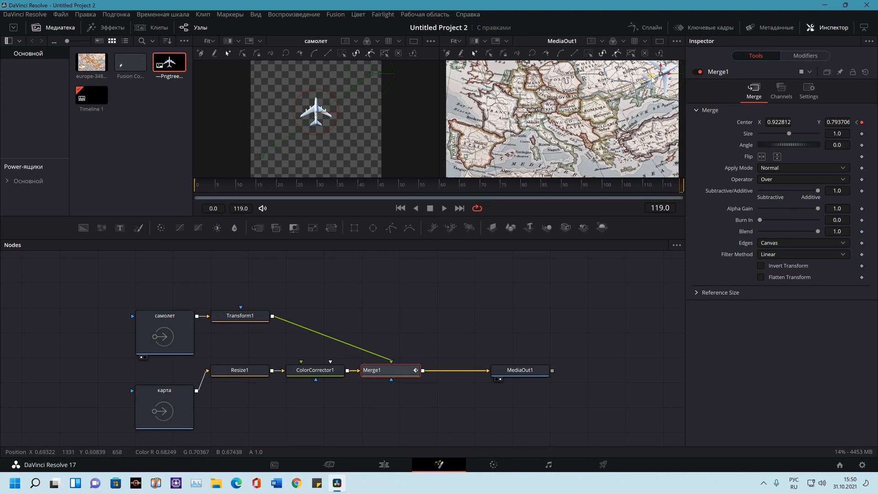
# Step: Check the Fusion page caching setting from the Edit page
pyautogui.click(382, 465)
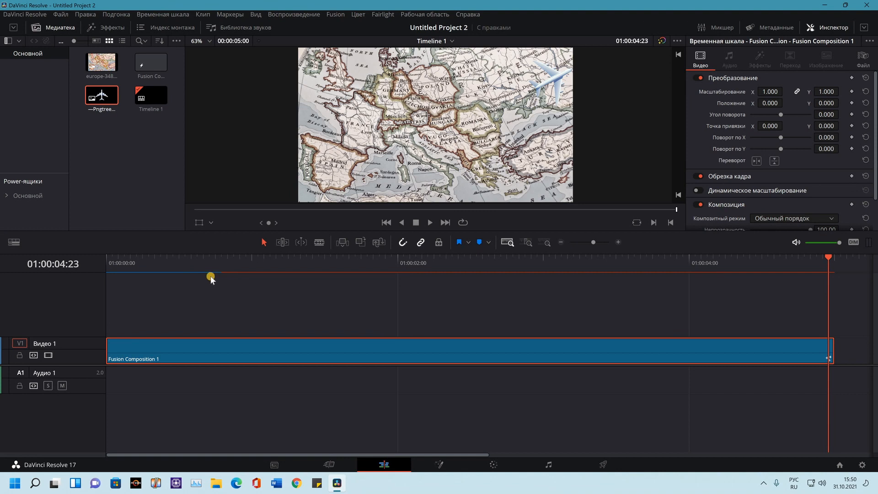
pyautogui.click(315, 16)
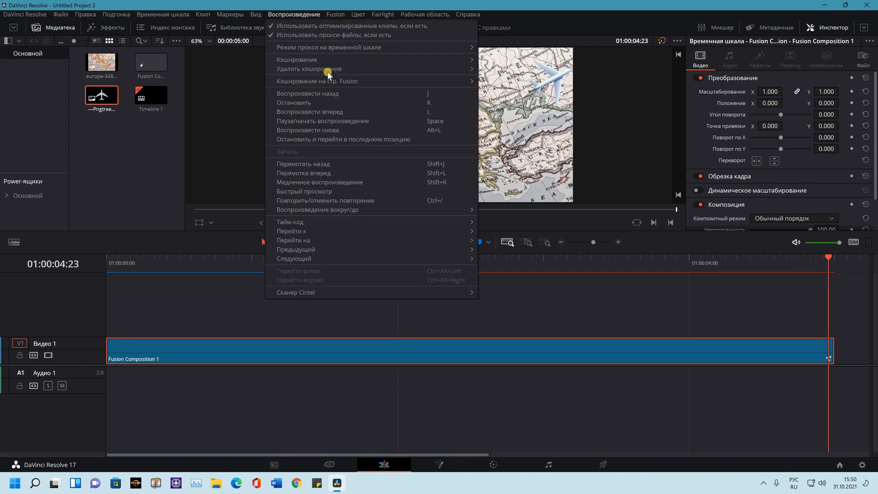
pyautogui.moveTo(331, 81)
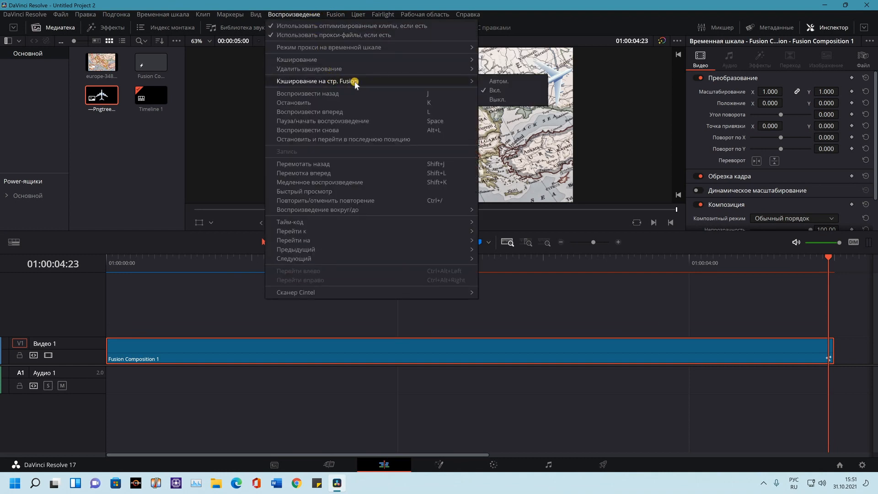
pyautogui.moveTo(476, 82)
pyautogui.click(247, 99)
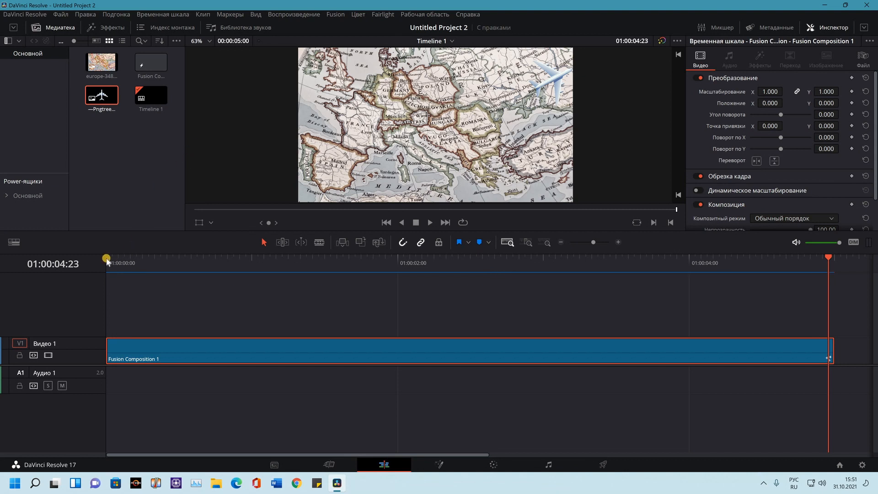
# Step: Play the airplane animation from the start on the Edit page, enlarge the preview and replay it from the beginning
pyautogui.press('Home')
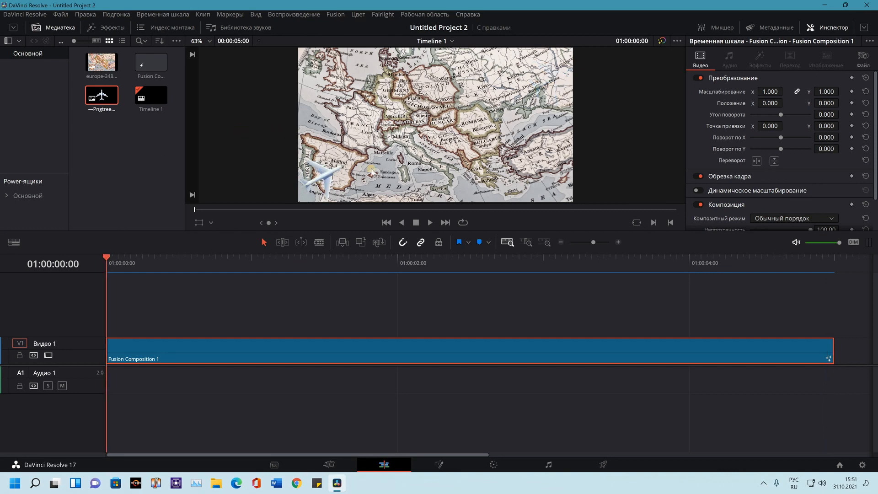
pyautogui.click(431, 222)
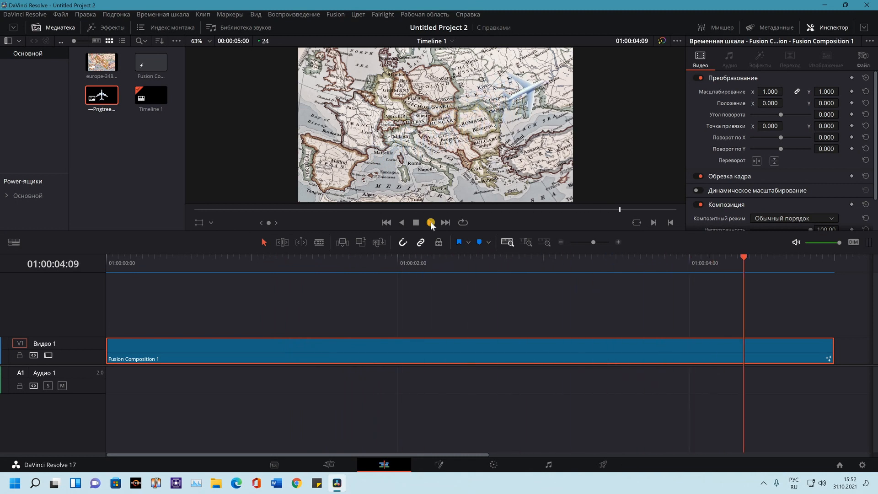
pyautogui.moveTo(420, 231); pyautogui.dragTo(432, 384)
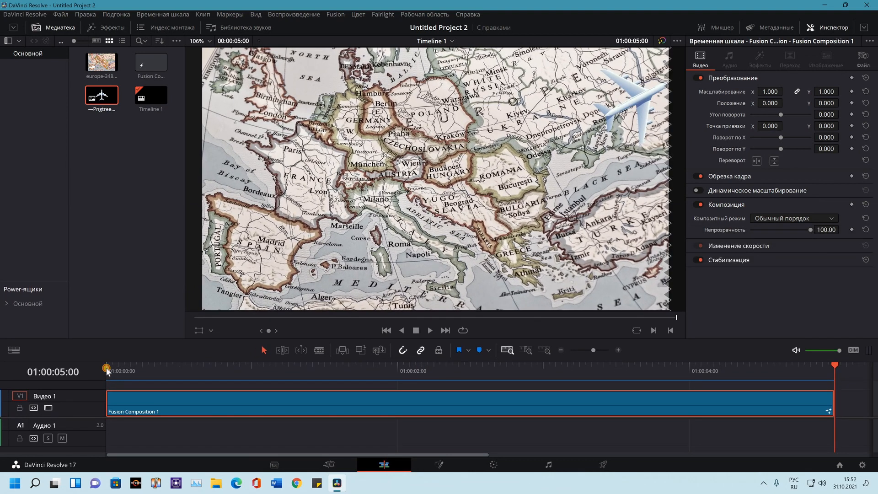
pyautogui.click(106, 371)
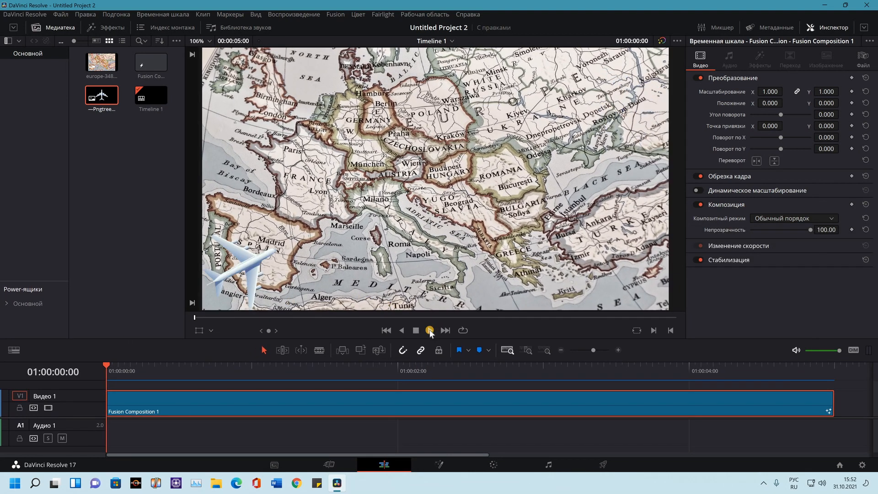
pyautogui.click(430, 330)
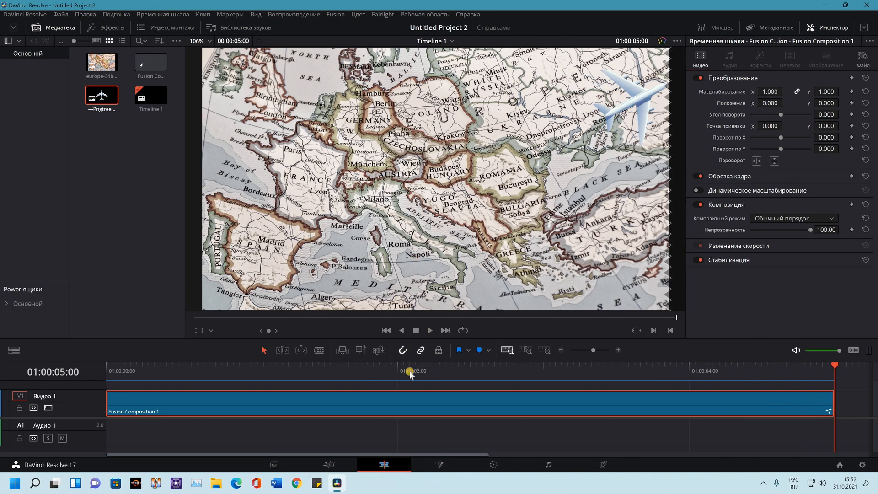
# Step: Move the start point of Merge1's motion path in Fusion beyond the map's western edge
pyautogui.click(441, 463)
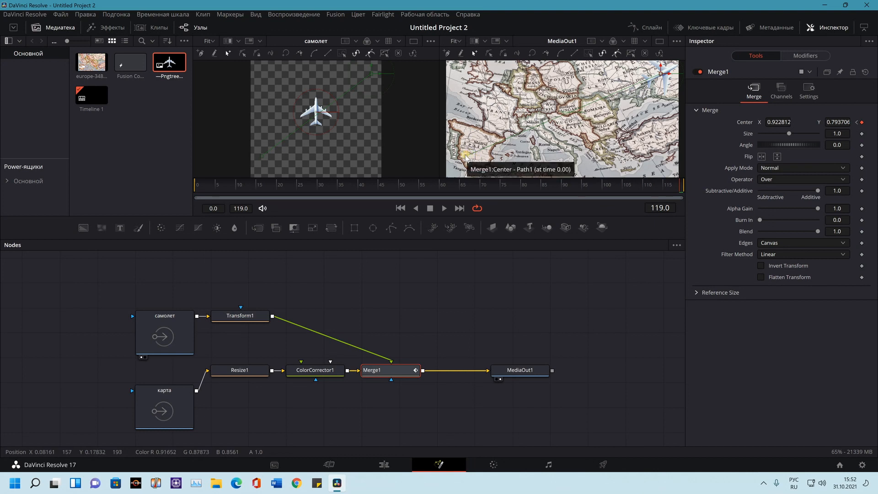
pyautogui.moveTo(466, 156); pyautogui.dragTo(438, 164)
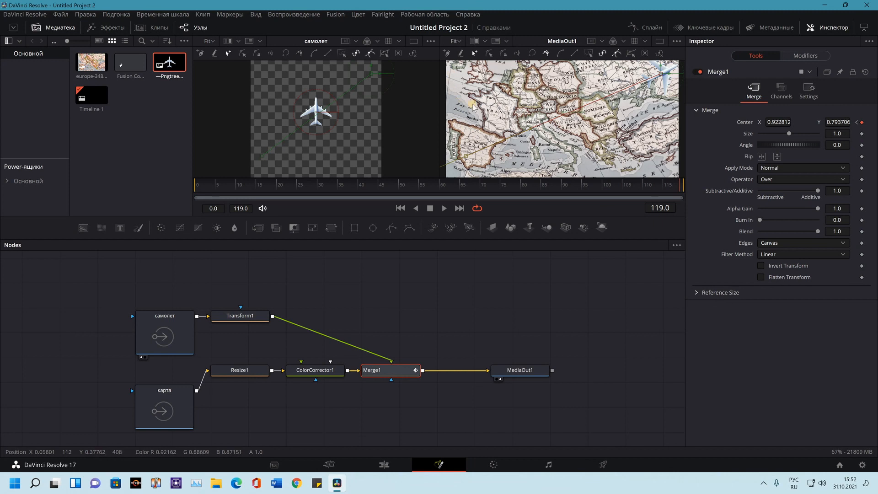
pyautogui.scroll(-1, 473, 104)
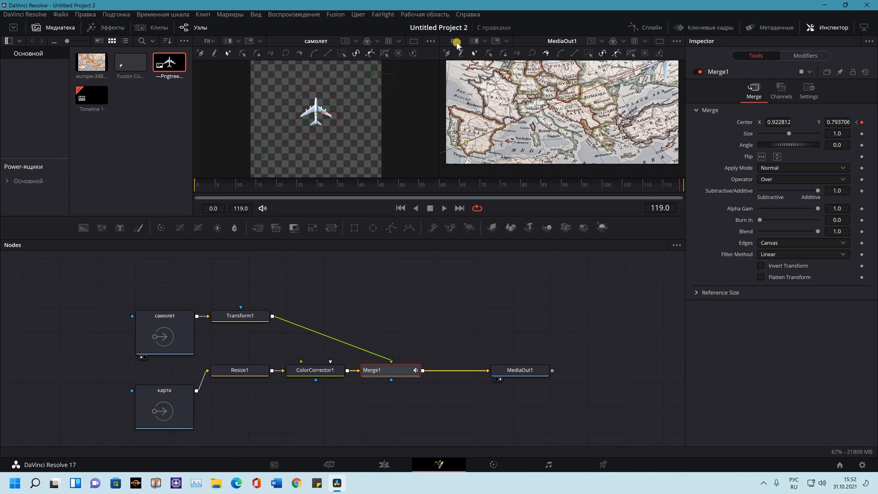
# Step: Set the composition viewer to 25% and try moving the motion path's start and end points beyond the map's western and eastern edges
pyautogui.click(455, 42)
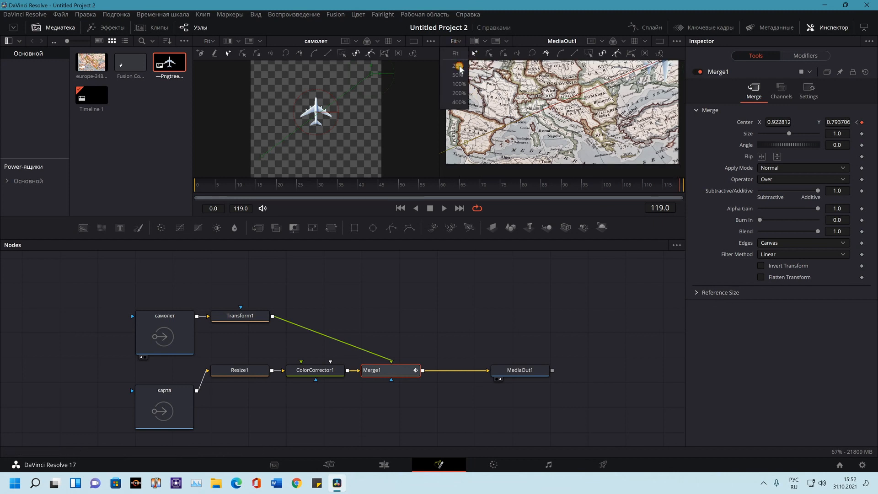
pyautogui.click(459, 66)
pyautogui.moveTo(486, 143); pyautogui.dragTo(472, 118)
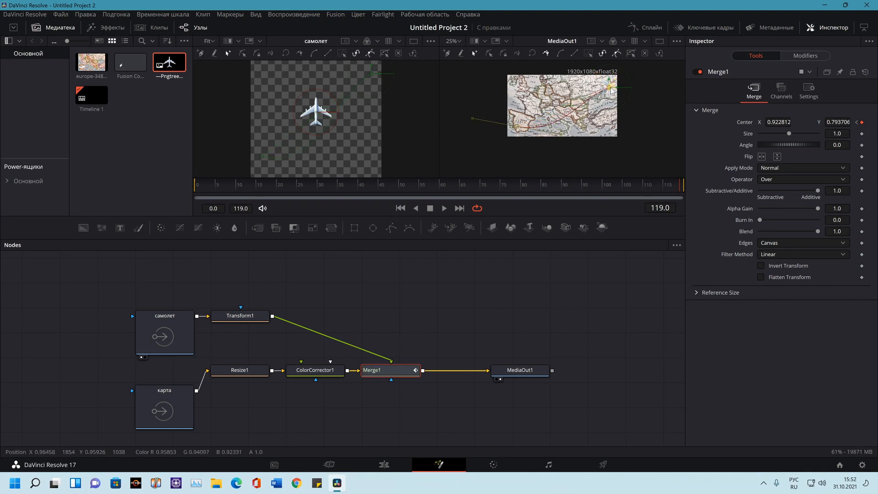
pyautogui.click(608, 87)
pyautogui.moveTo(608, 88); pyautogui.dragTo(639, 94)
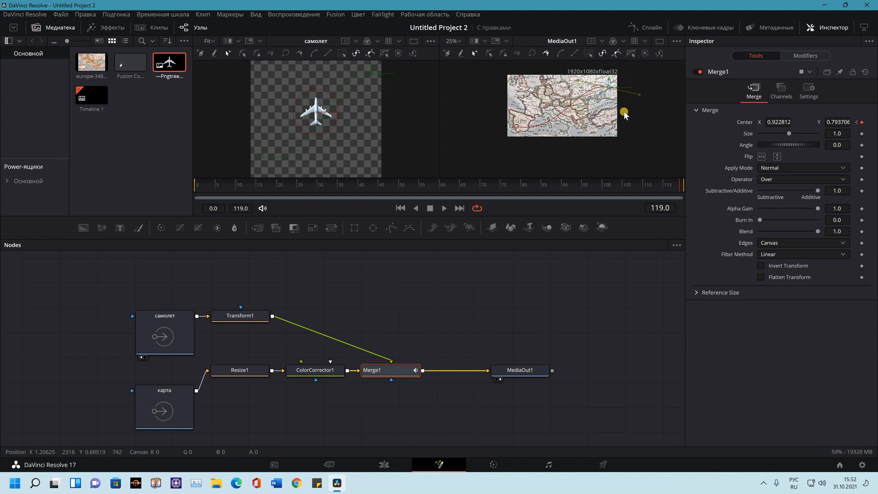
# Step: Add a point midway along Merge1's motion path, move it northwest to bend the flight into an arc, and enlarge the viewer area
pyautogui.click(567, 112)
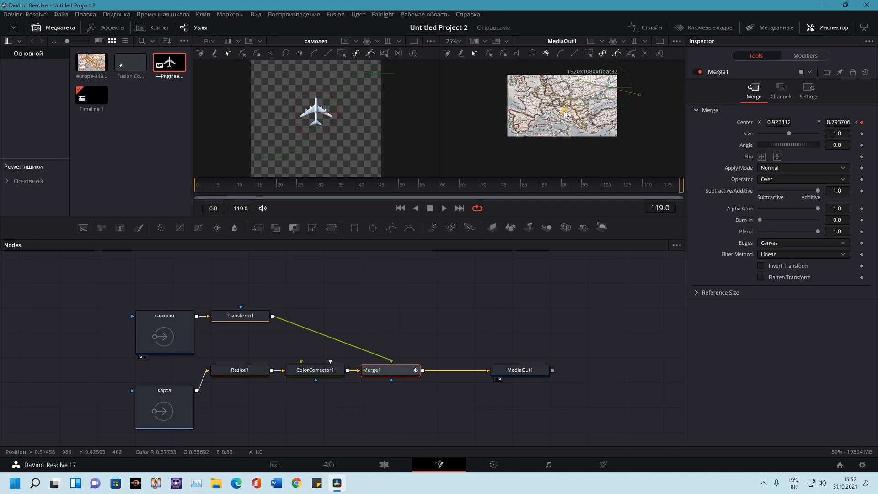
pyautogui.click(564, 112)
pyautogui.moveTo(565, 113); pyautogui.dragTo(541, 101)
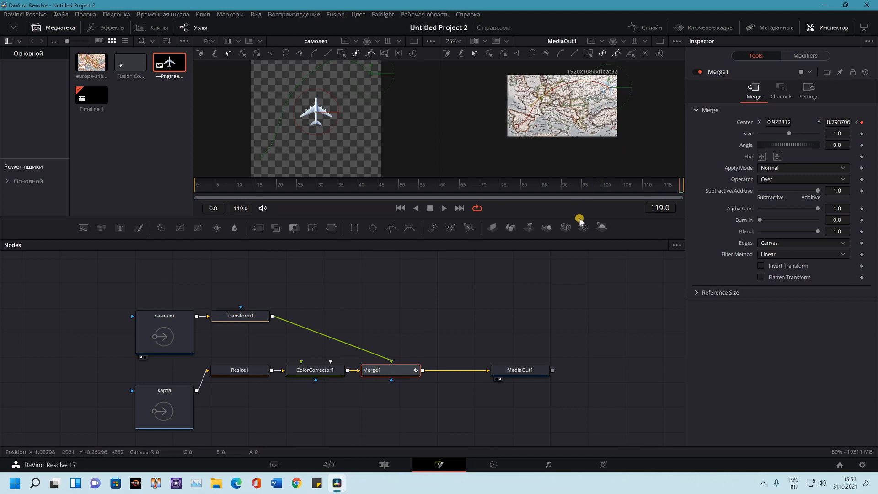
pyautogui.moveTo(578, 218); pyautogui.dragTo(571, 268)
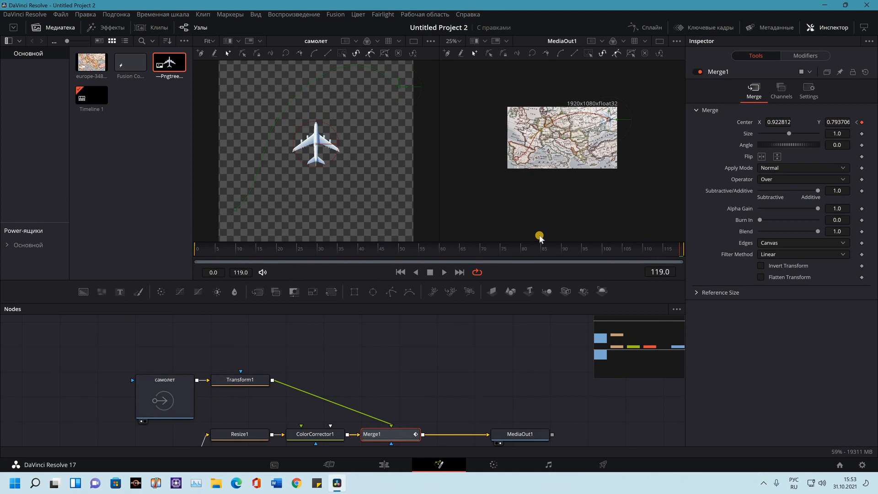
# Step: Play the curved airplane flight from the start of the timeline on the Edit page
pyautogui.click(381, 466)
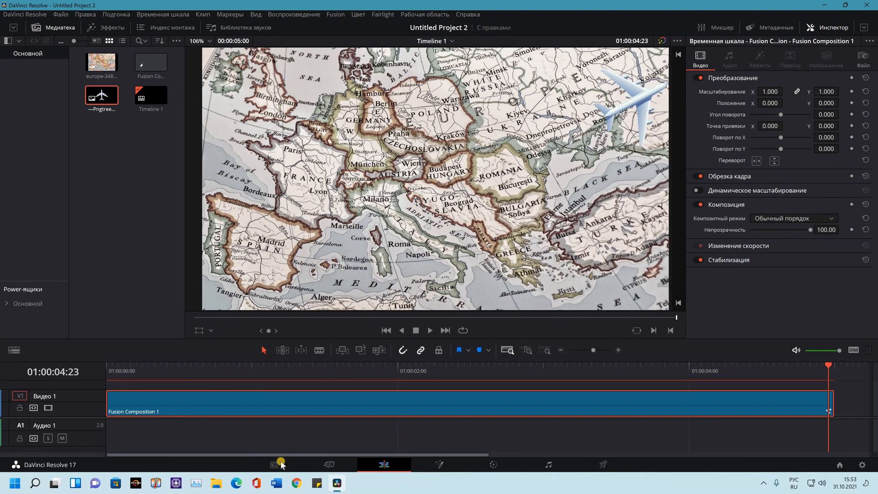
pyautogui.click(108, 369)
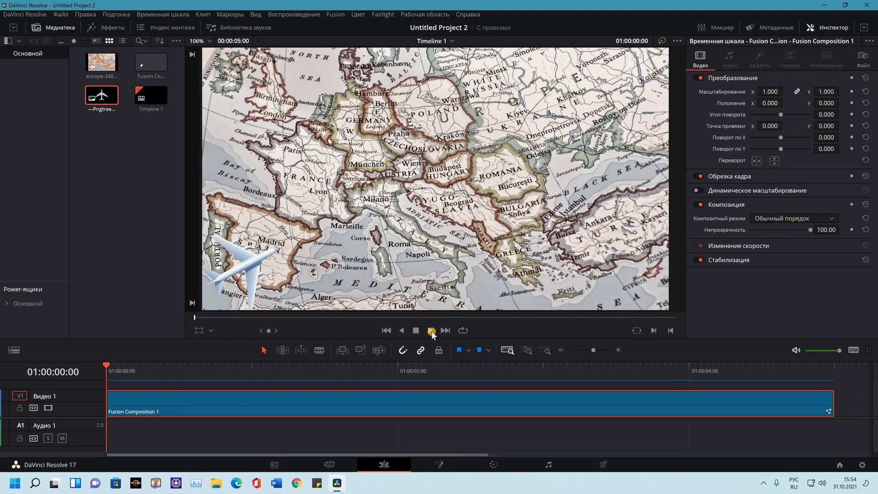
pyautogui.click(432, 331)
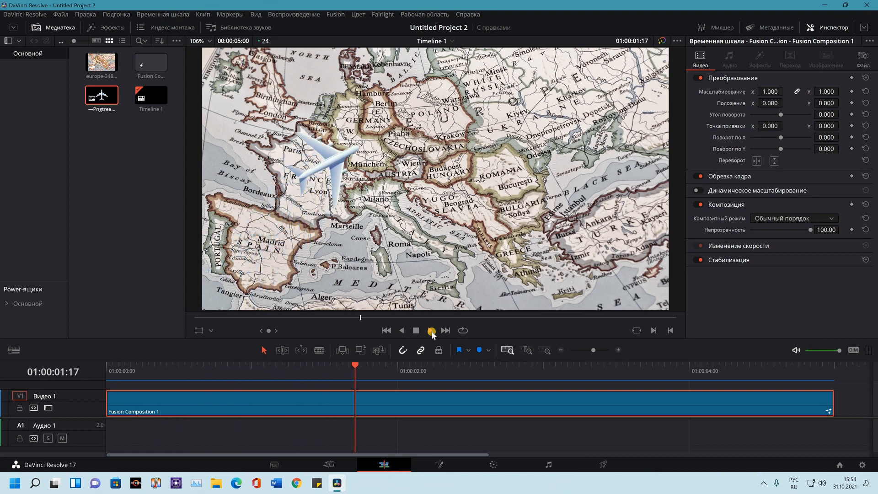